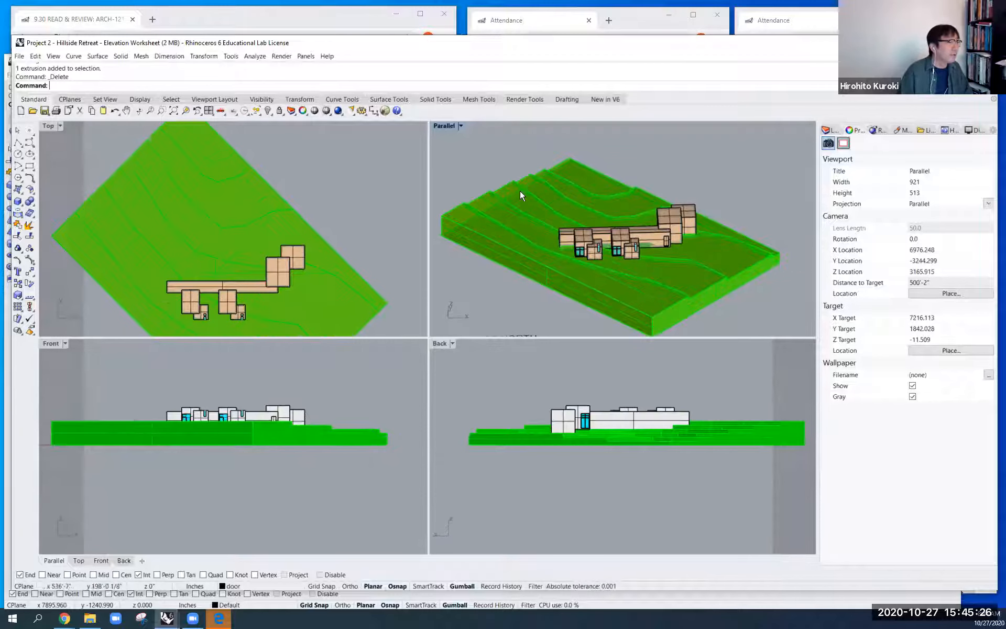
Draw a box in the Top view that covers the western corner of the PROJECT NORTH site.
{"action": "key", "text": "ctrl+shift+e"}
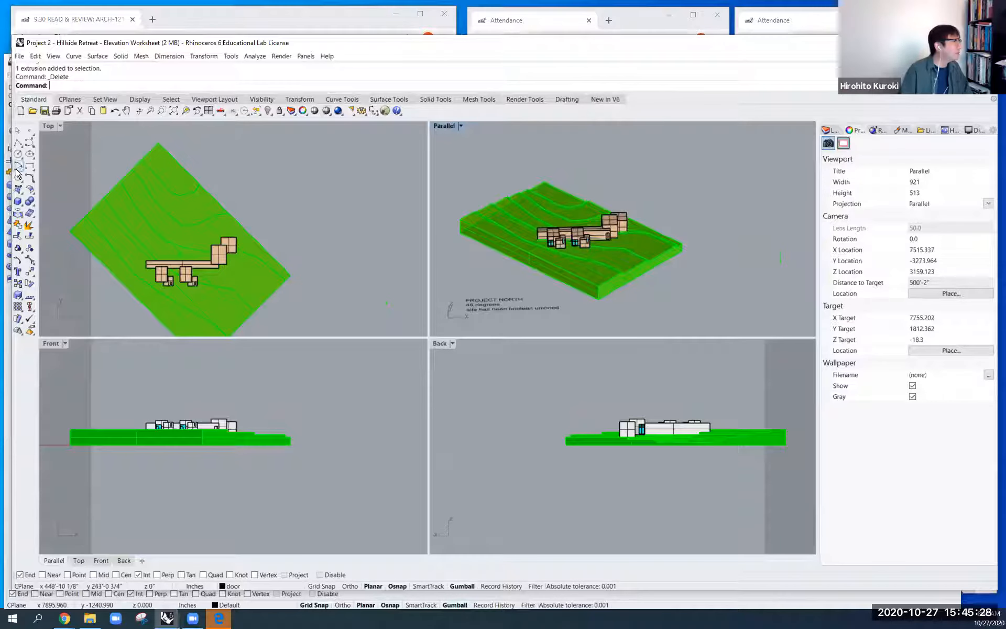
{"action": "left_click", "coordinate": [18, 201]}
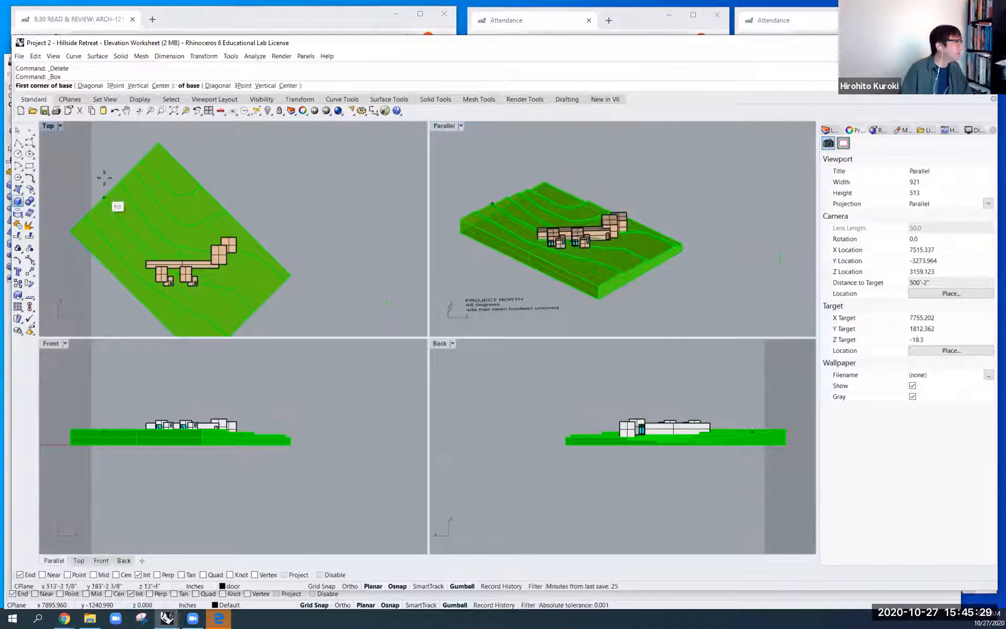
{"action": "left_click", "coordinate": [51, 159]}
{"action": "left_click", "coordinate": [139, 314]}
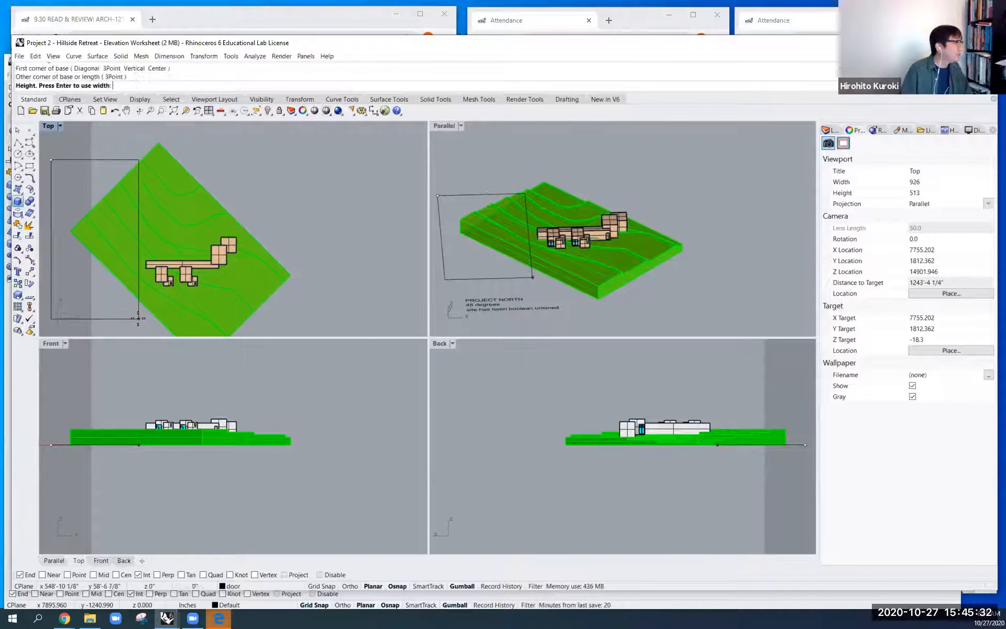
{"action": "left_click", "coordinate": [471, 252]}
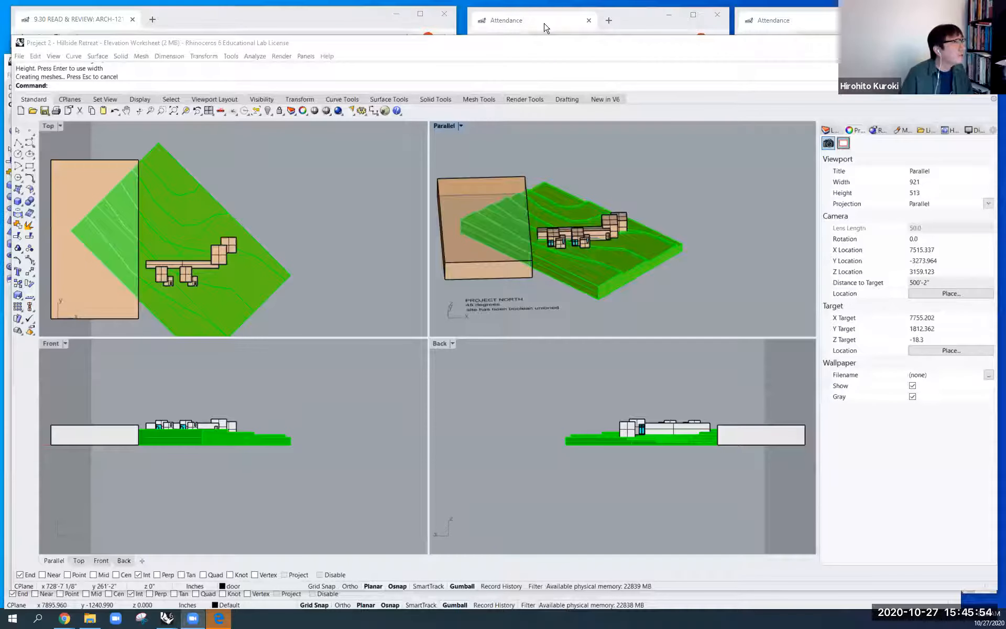
Annotate the PROJECT NORTH model's Top view with red arrows pointing at the site and building, and cross out the box in the Parallel view.
{"action": "mouse_move", "coordinate": [214, 147]}
{"action": "left_mouse_down"}
{"action": "mouse_move", "coordinate": [214, 180]}
{"action": "mouse_move", "coordinate": [227, 165]}
{"action": "left_mouse_up"}
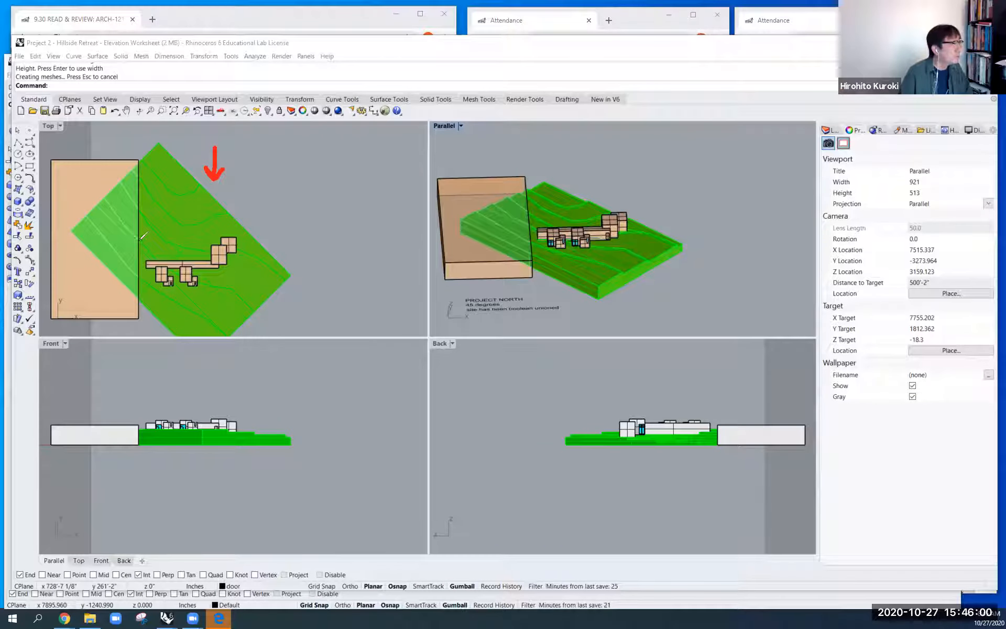
{"action": "mouse_move", "coordinate": [347, 250]}
{"action": "left_mouse_down"}
{"action": "mouse_move", "coordinate": [268, 242]}
{"action": "mouse_move", "coordinate": [271, 263]}
{"action": "left_mouse_up"}
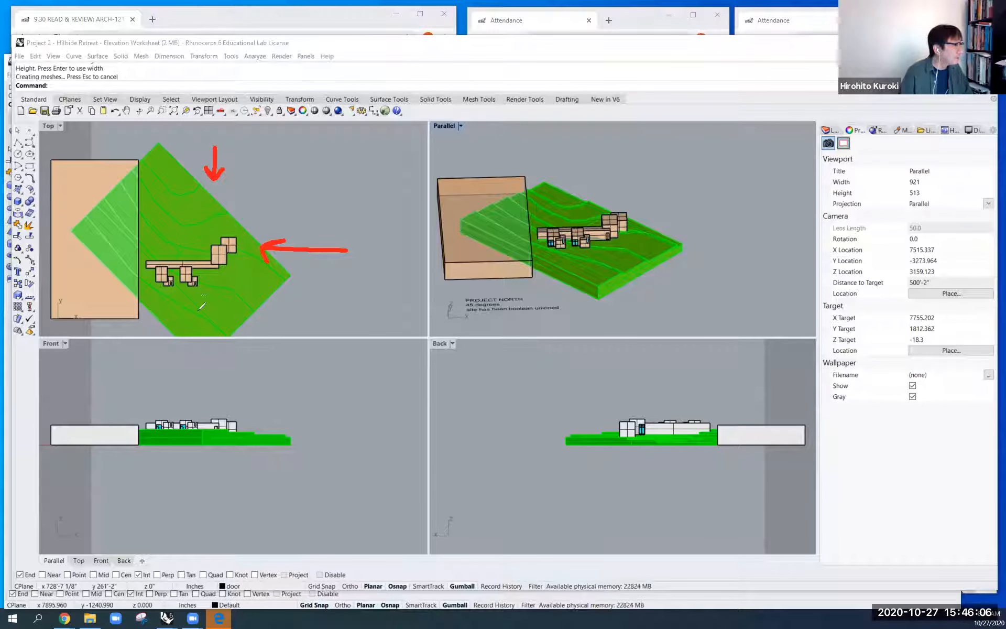
{"action": "mouse_move", "coordinate": [230, 332]}
{"action": "left_mouse_down"}
{"action": "mouse_move", "coordinate": [231, 313]}
{"action": "mouse_move", "coordinate": [212, 313]}
{"action": "mouse_move", "coordinate": [220, 316]}
{"action": "left_mouse_up"}
{"action": "left_click", "coordinate": [253, 315]}
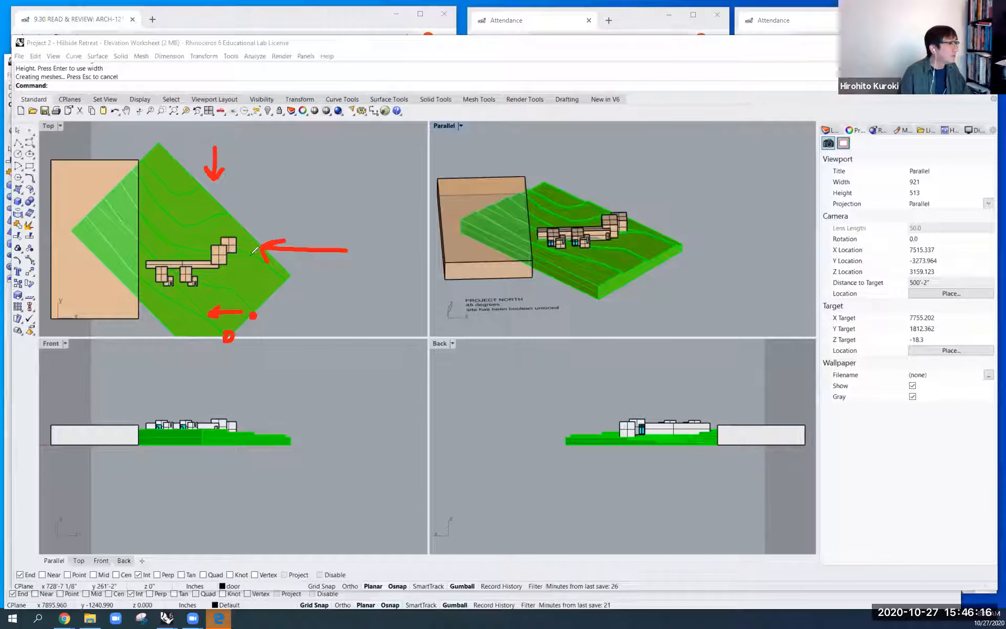
{"action": "mouse_move", "coordinate": [245, 265]}
{"action": "left_mouse_down"}
{"action": "mouse_move", "coordinate": [231, 266]}
{"action": "mouse_move", "coordinate": [238, 272]}
{"action": "left_mouse_up"}
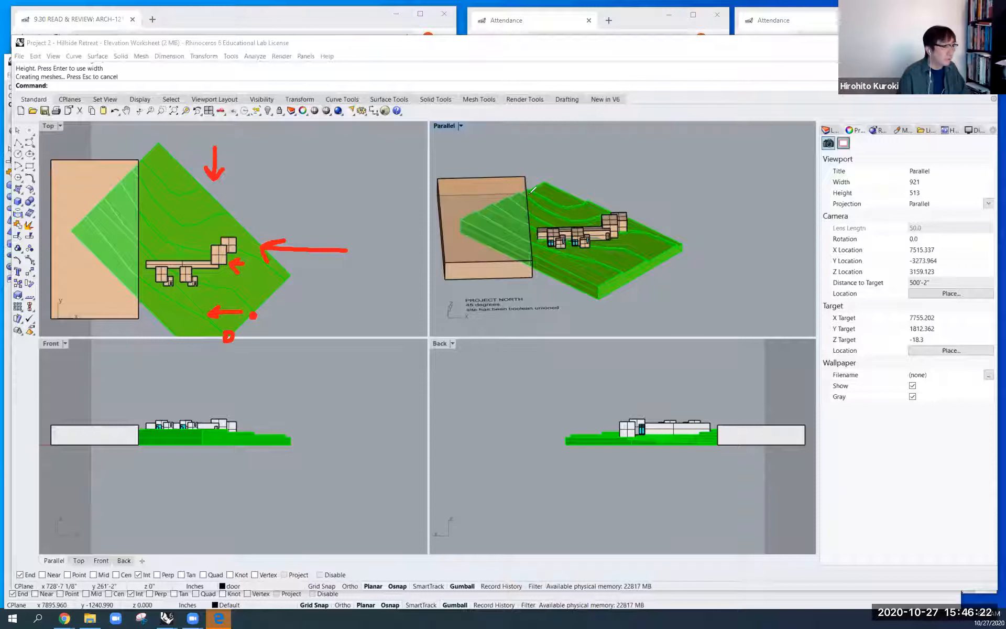
{"action": "mouse_move", "coordinate": [491, 211]}
{"action": "left_mouse_down"}
{"action": "mouse_move", "coordinate": [508, 221]}
{"action": "mouse_move", "coordinate": [491, 224]}
{"action": "left_mouse_up"}
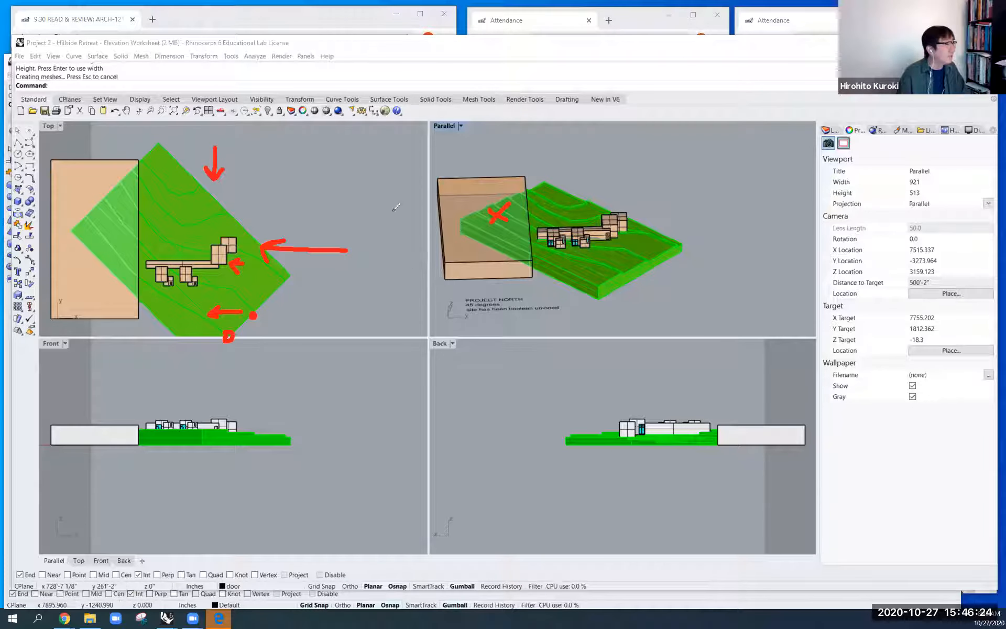
Mark the site's sides with red arcs, crosses and an L-shaped cut line around the building, and clear all the annotations.
{"action": "mouse_move", "coordinate": [220, 153]}
{"action": "left_mouse_down"}
{"action": "mouse_move", "coordinate": [260, 178]}
{"action": "mouse_move", "coordinate": [301, 273]}
{"action": "mouse_move", "coordinate": [288, 293]}
{"action": "left_mouse_up"}
{"action": "mouse_move", "coordinate": [122, 147]}
{"action": "left_mouse_down"}
{"action": "mouse_move", "coordinate": [163, 133]}
{"action": "mouse_move", "coordinate": [196, 144]}
{"action": "left_mouse_up"}
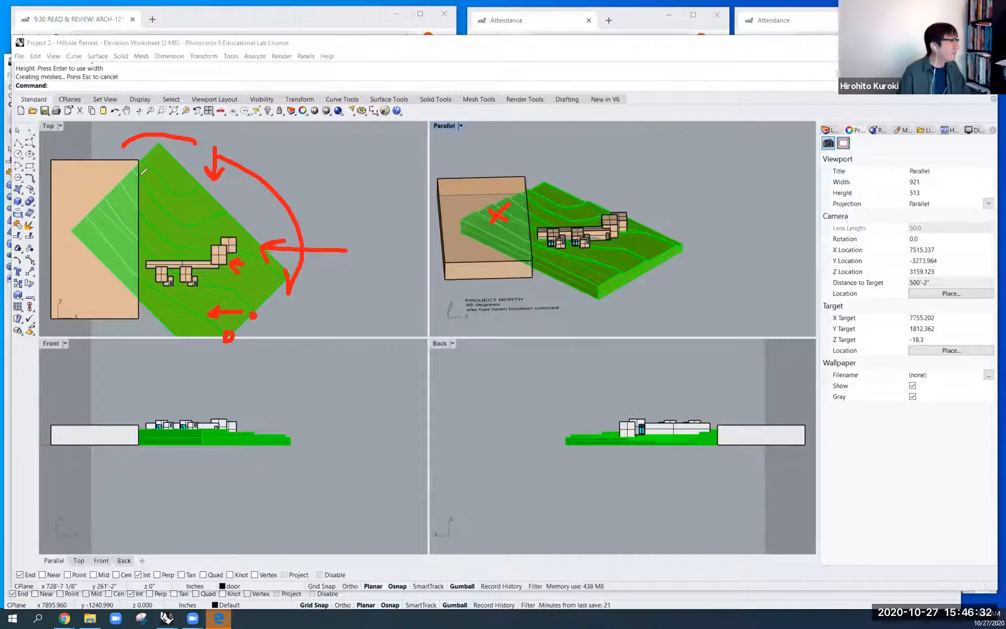
{"action": "left_click_drag", "start_coordinate": [125, 193], "coordinate": [84, 274]}
{"action": "mouse_move", "coordinate": [89, 218]}
{"action": "left_mouse_down"}
{"action": "mouse_move", "coordinate": [132, 287]}
{"action": "mouse_move", "coordinate": [210, 345]}
{"action": "mouse_move", "coordinate": [168, 332]}
{"action": "left_mouse_up"}
{"action": "mouse_move", "coordinate": [144, 242]}
{"action": "left_mouse_down"}
{"action": "mouse_move", "coordinate": [145, 290]}
{"action": "mouse_move", "coordinate": [240, 287]}
{"action": "left_mouse_up"}
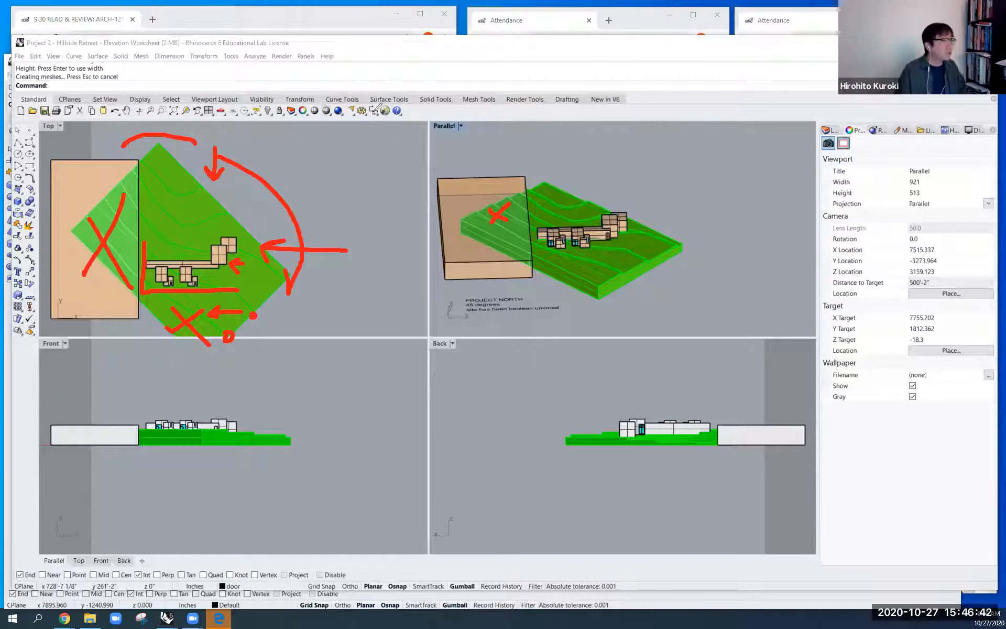
{"action": "left_click", "coordinate": [442, 84]}
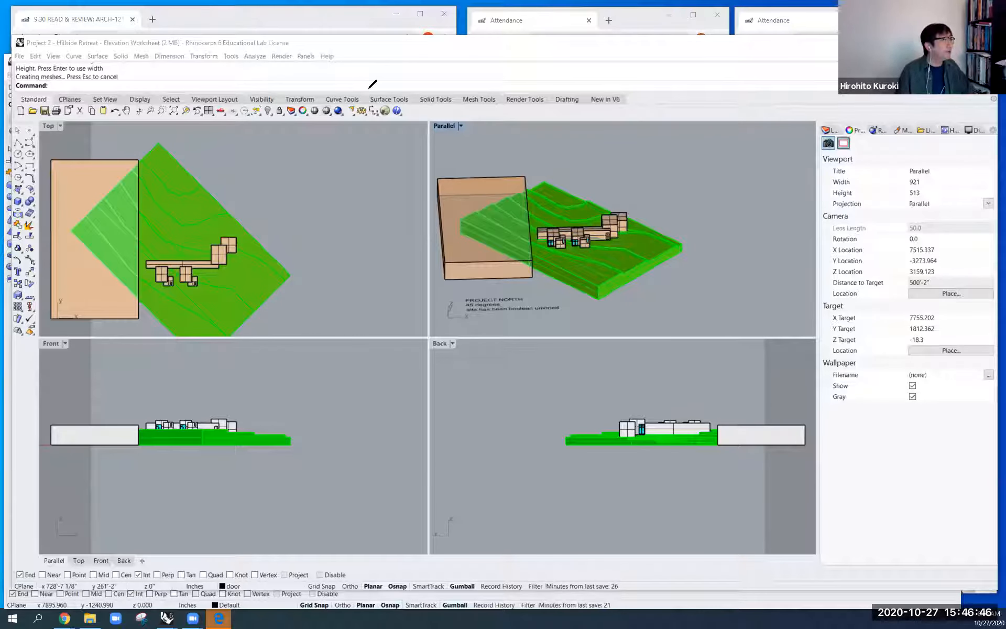
Delete the box covering the western corner of the PROJECT NORTH site.
{"action": "left_click", "coordinate": [474, 177]}
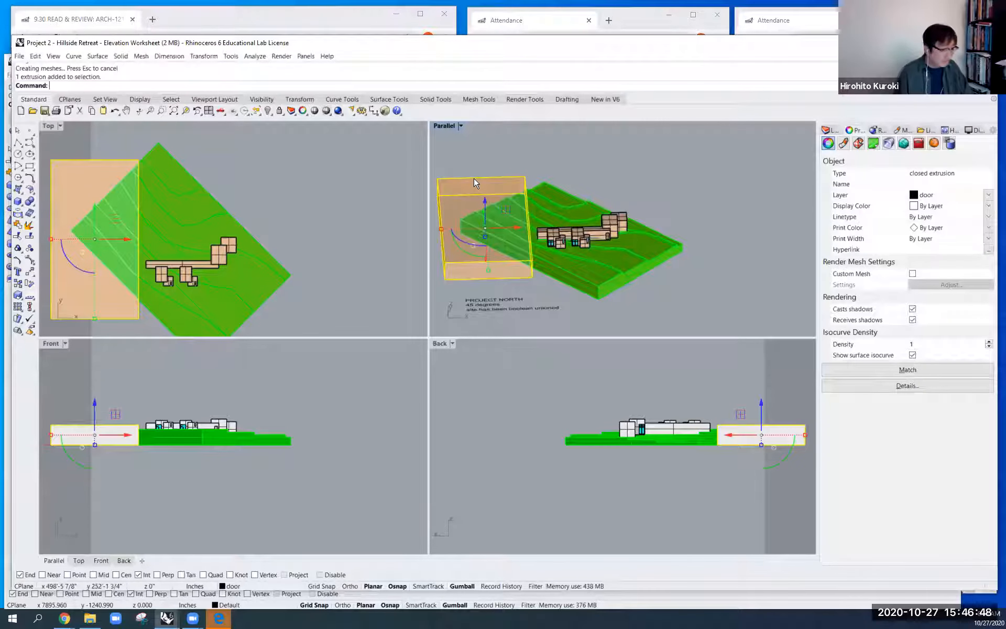
{"action": "key", "text": "Delete"}
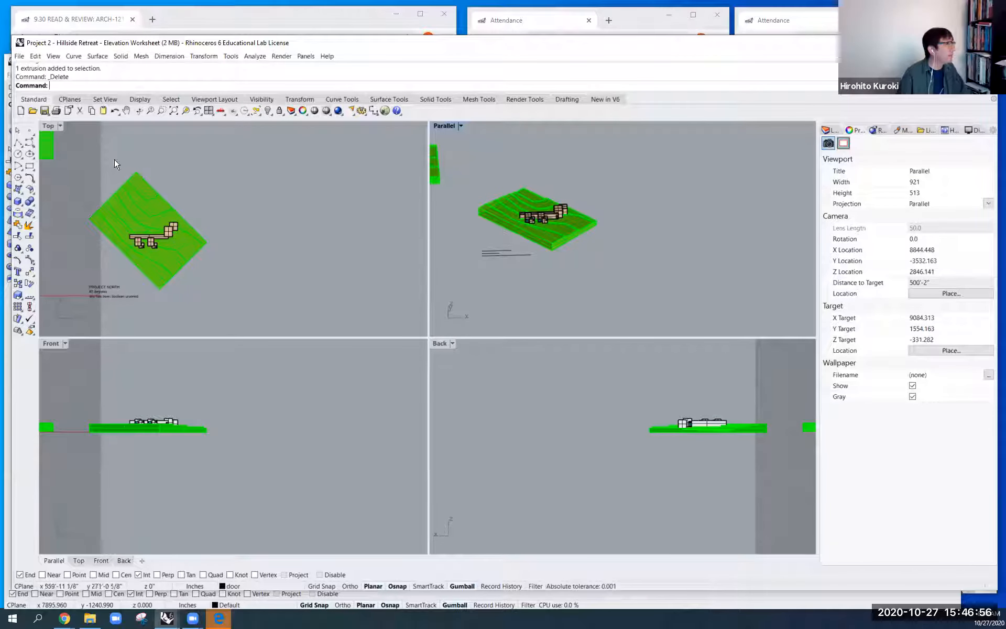
{"action": "scroll", "coordinate": [300, 247], "scroll_direction": "down", "scroll_amount": 4}
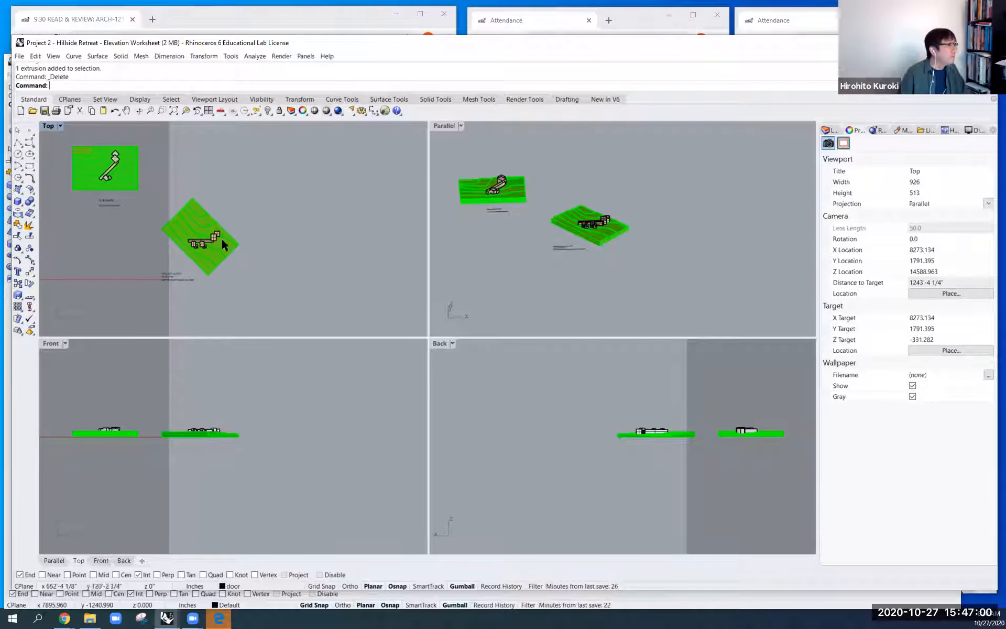
{"action": "scroll", "coordinate": [194, 248], "scroll_direction": "up", "scroll_amount": 2}
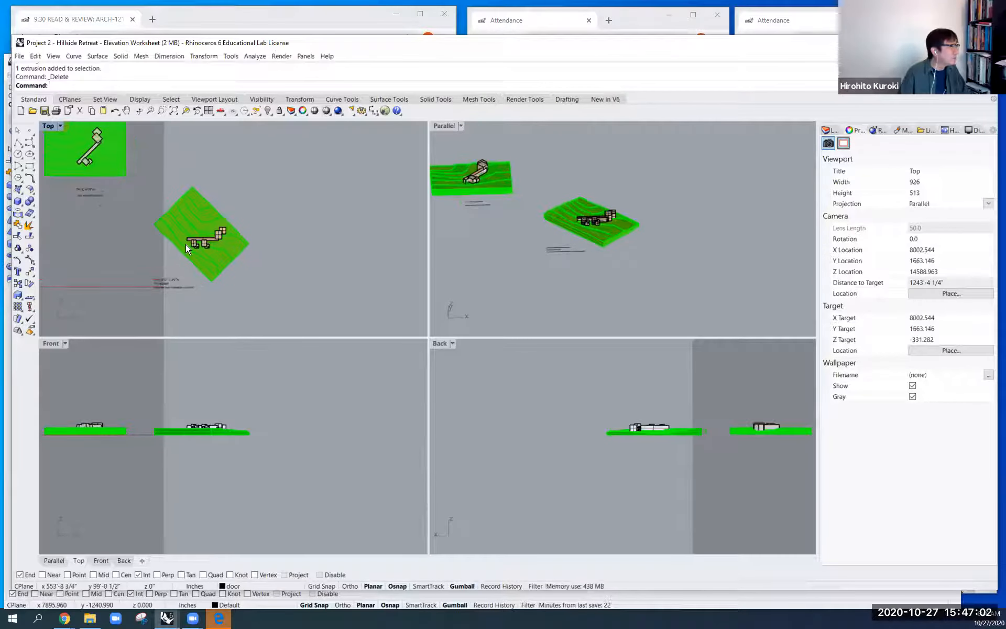
Change the Back viewport to the Left view and frame the PROJECT NORTH building and its site.
{"action": "left_click", "coordinate": [65, 343]}
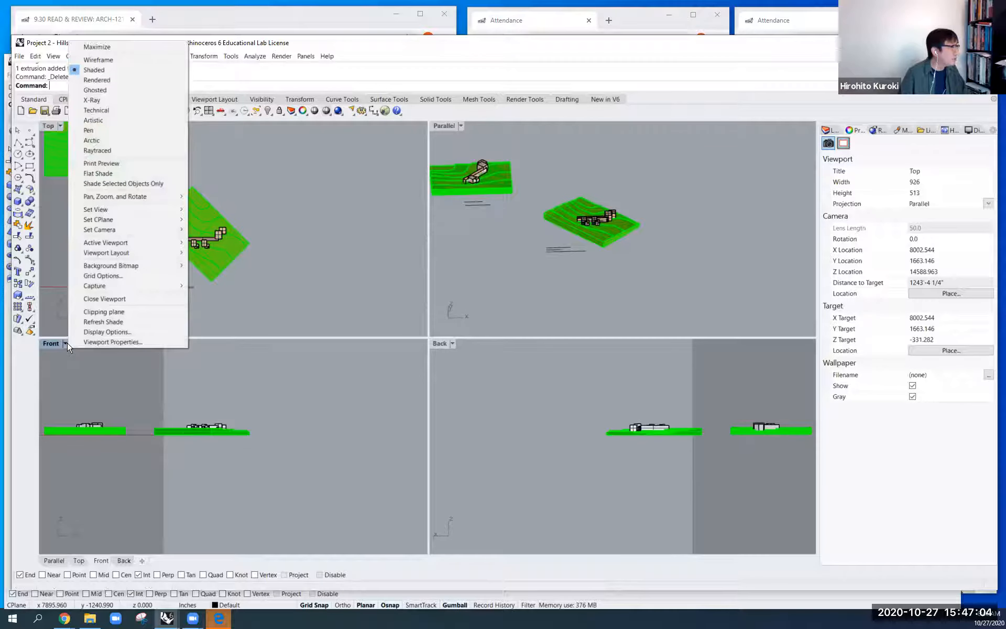
{"action": "left_click", "coordinate": [453, 343]}
{"action": "left_click", "coordinate": [452, 343]}
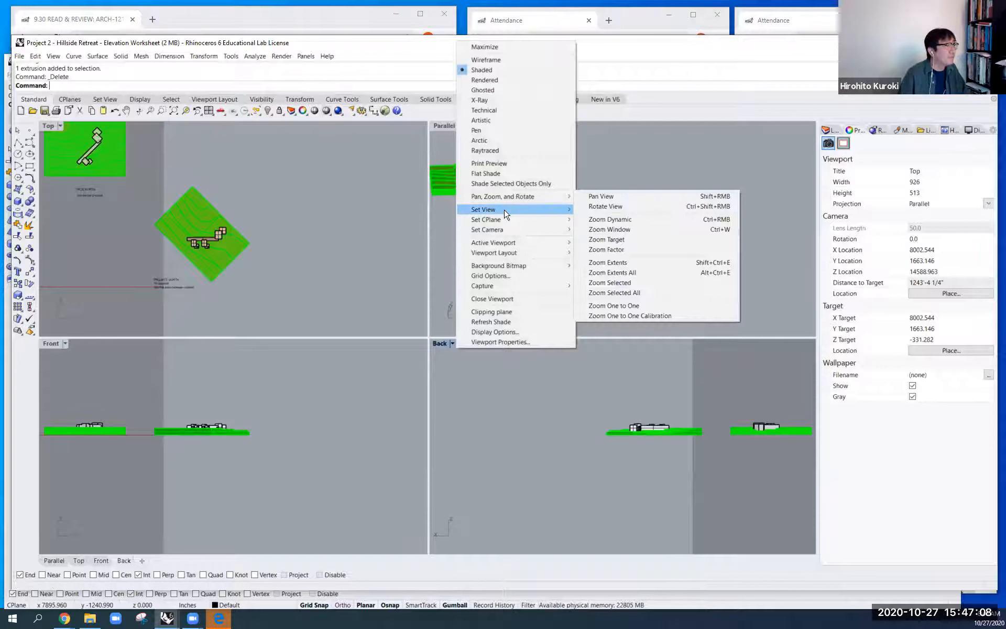
{"action": "mouse_move", "coordinate": [506, 209]}
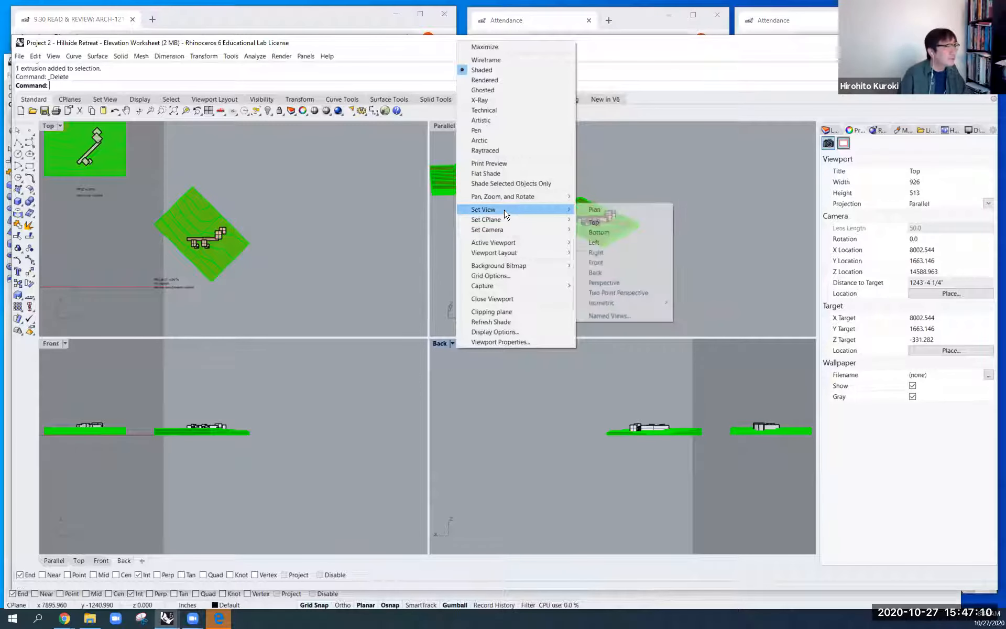
{"action": "left_click", "coordinate": [598, 243]}
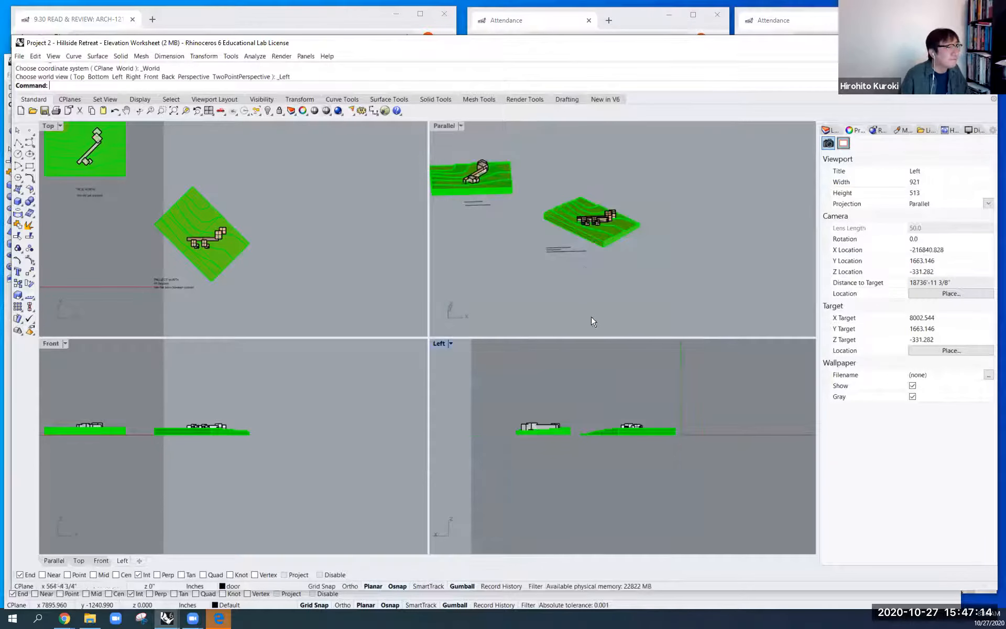
{"action": "scroll", "coordinate": [665, 408], "scroll_direction": "up", "scroll_amount": 10}
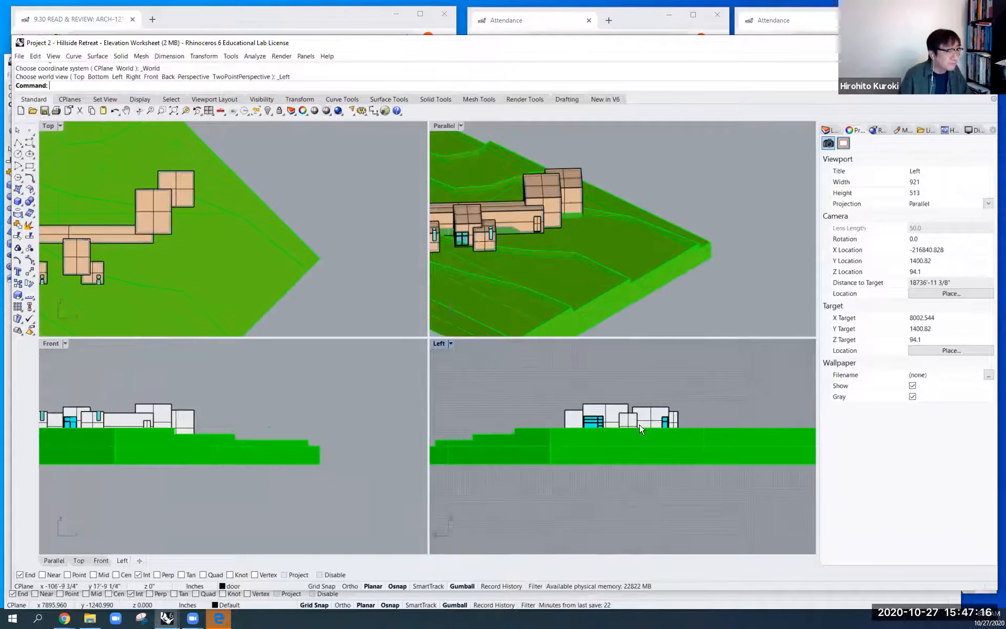
{"action": "scroll", "coordinate": [552, 280], "scroll_direction": "down", "scroll_amount": 10}
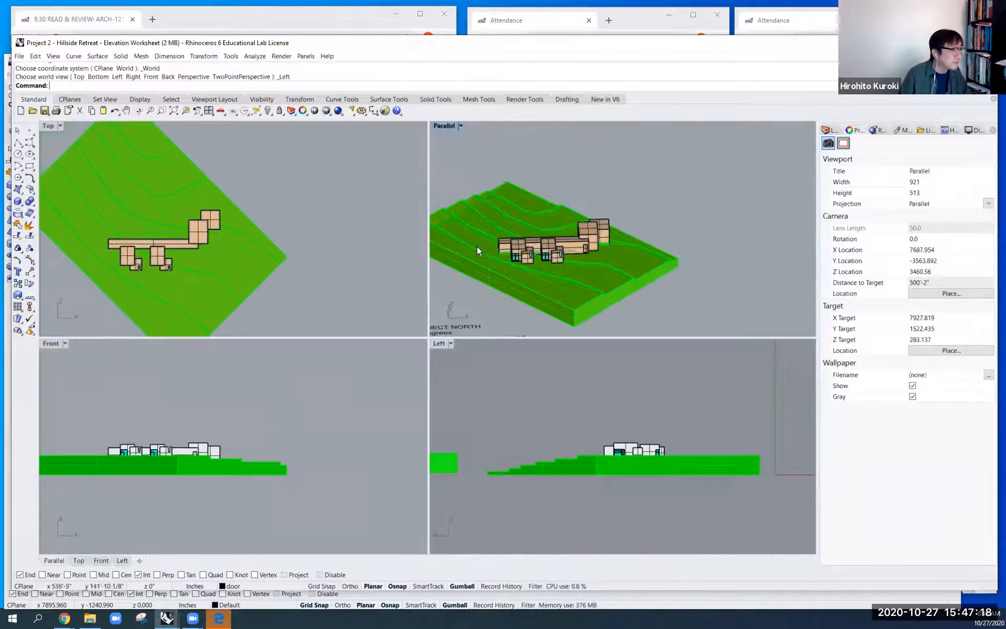
{"action": "scroll", "coordinate": [604, 398], "scroll_direction": "down", "scroll_amount": 5}
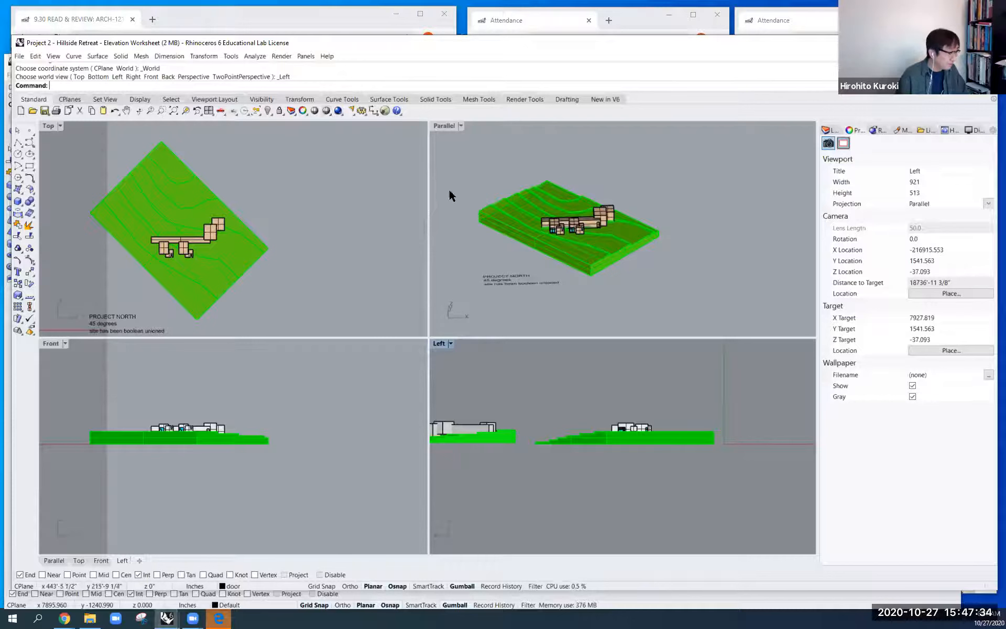
Move the three PROJECT NORTH text lines west, clear of the rotated site, in the Top view.
{"action": "left_click", "coordinate": [368, 228]}
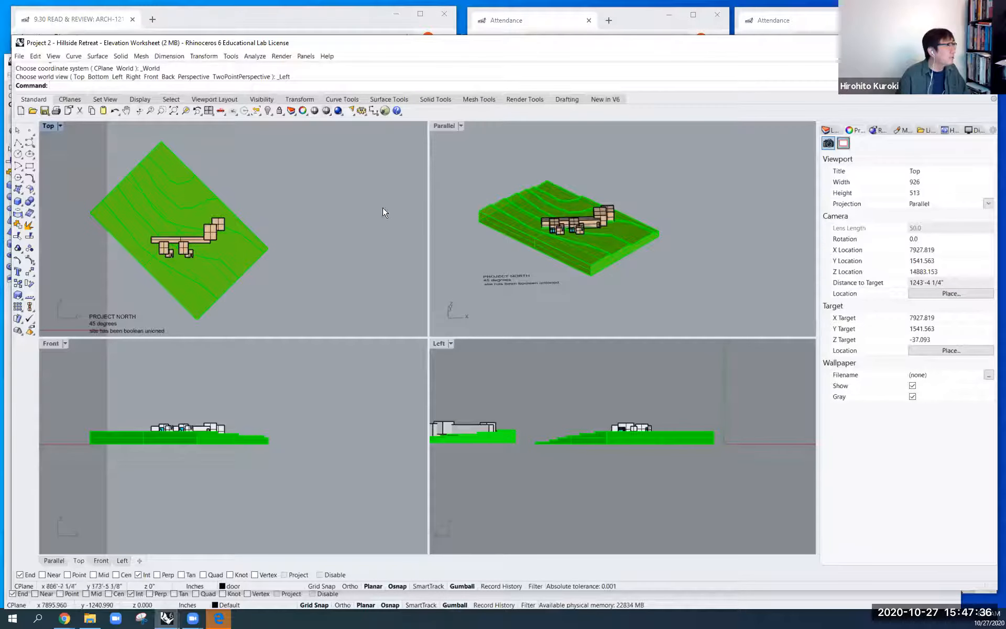
{"action": "scroll", "coordinate": [341, 225], "scroll_direction": "down", "scroll_amount": 1}
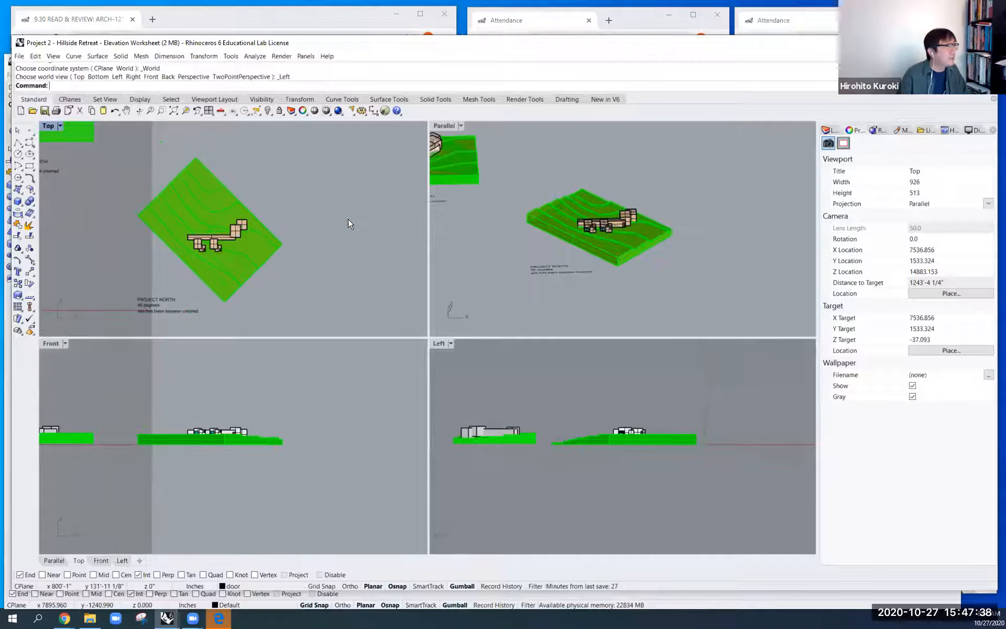
{"action": "scroll", "coordinate": [317, 218], "scroll_direction": "down", "scroll_amount": 1}
{"action": "scroll", "coordinate": [322, 217], "scroll_direction": "down", "scroll_amount": 1}
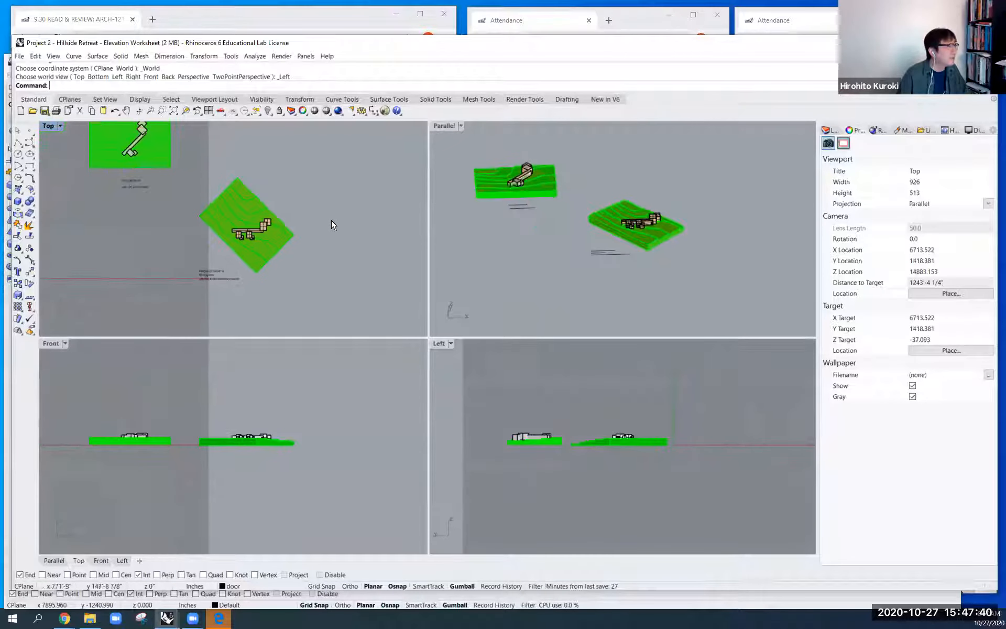
{"action": "right_click_drag", "start_coordinate": [298, 246], "coordinate": [274, 252]}
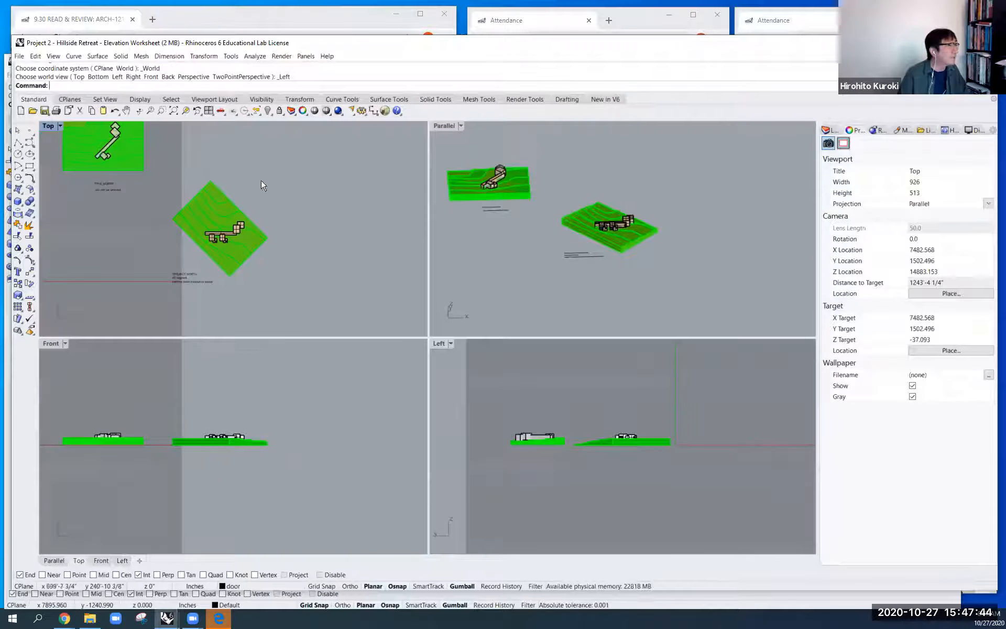
{"action": "mouse_move", "coordinate": [187, 309]}
{"action": "left_mouse_down"}
{"action": "mouse_move", "coordinate": [166, 268]}
{"action": "mouse_move", "coordinate": [151, 275]}
{"action": "left_mouse_up"}
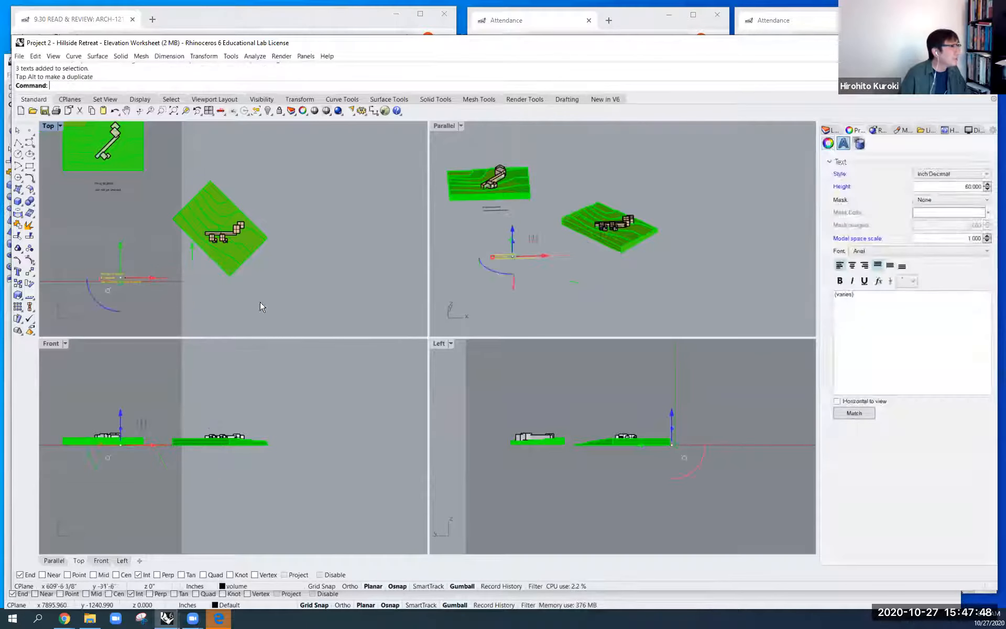
Try to shift the whole PROJECT NORTH site and building 500' along the X axis with the gumball, and undo the move.
{"action": "left_click", "coordinate": [291, 284]}
{"action": "left_click_drag", "start_coordinate": [294, 286], "coordinate": [163, 171]}
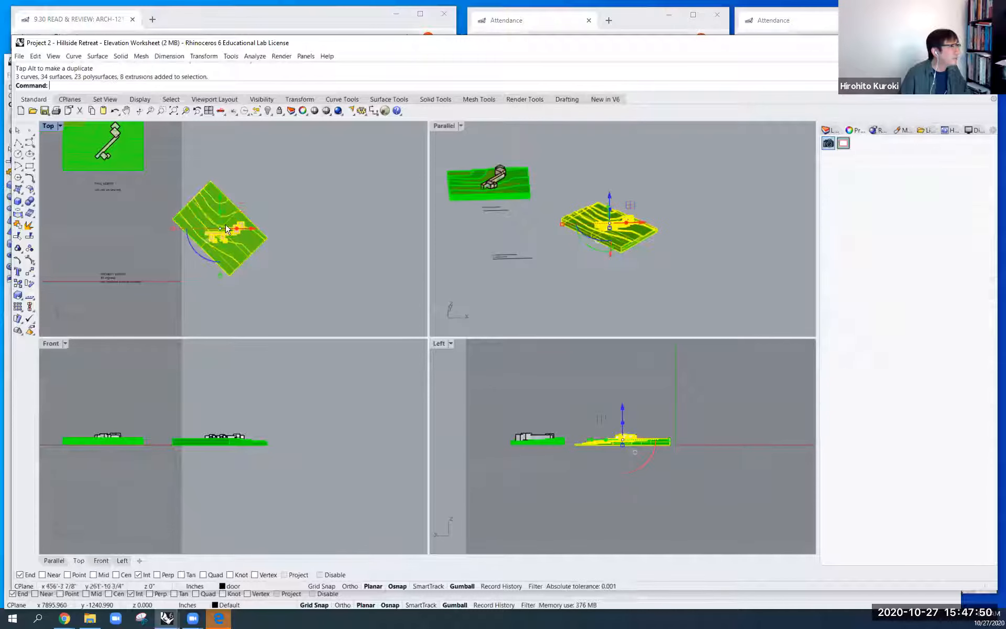
{"action": "left_click", "coordinate": [257, 232]}
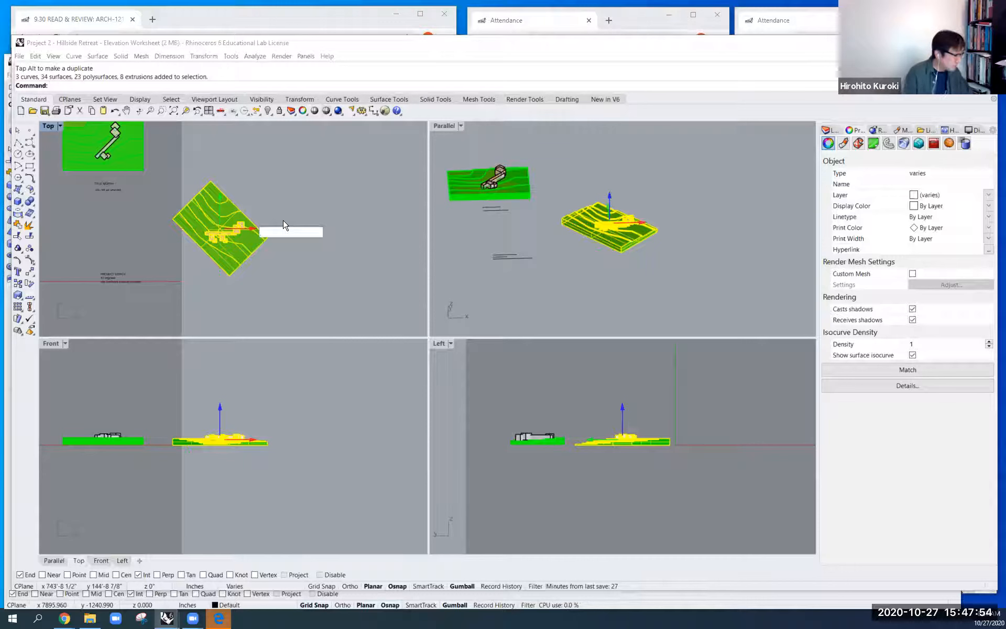
{"action": "type", "text": "500"}
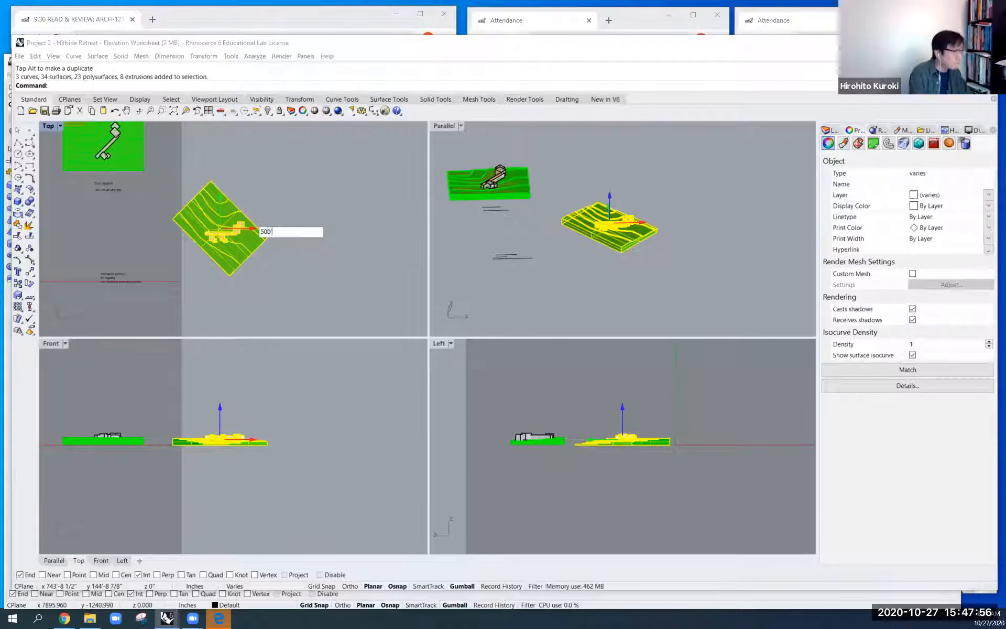
{"action": "key", "text": "Return"}
{"action": "key", "text": "ctrl+z"}
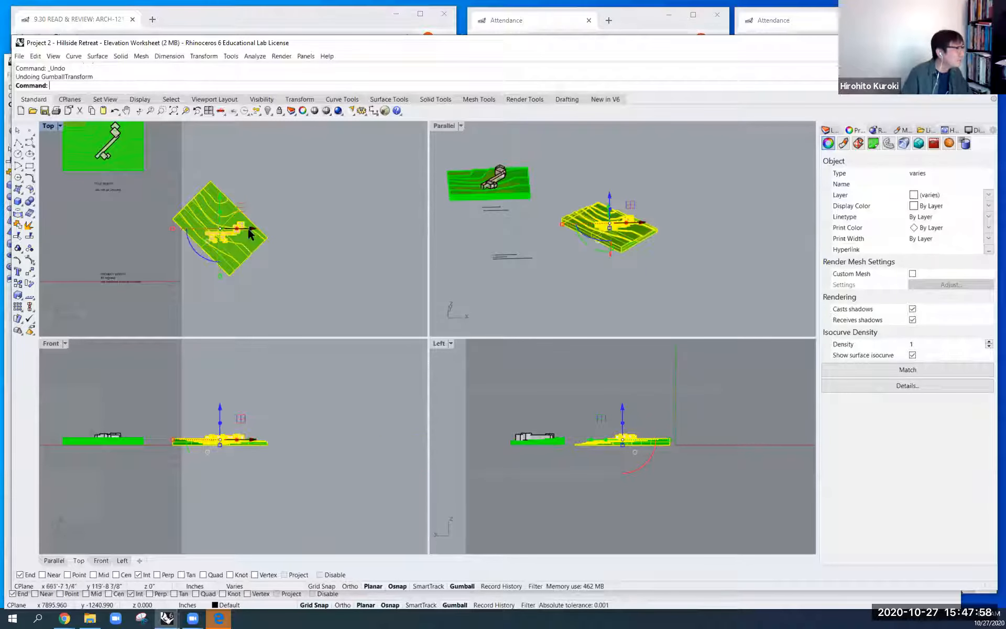
{"action": "left_click", "coordinate": [253, 228]}
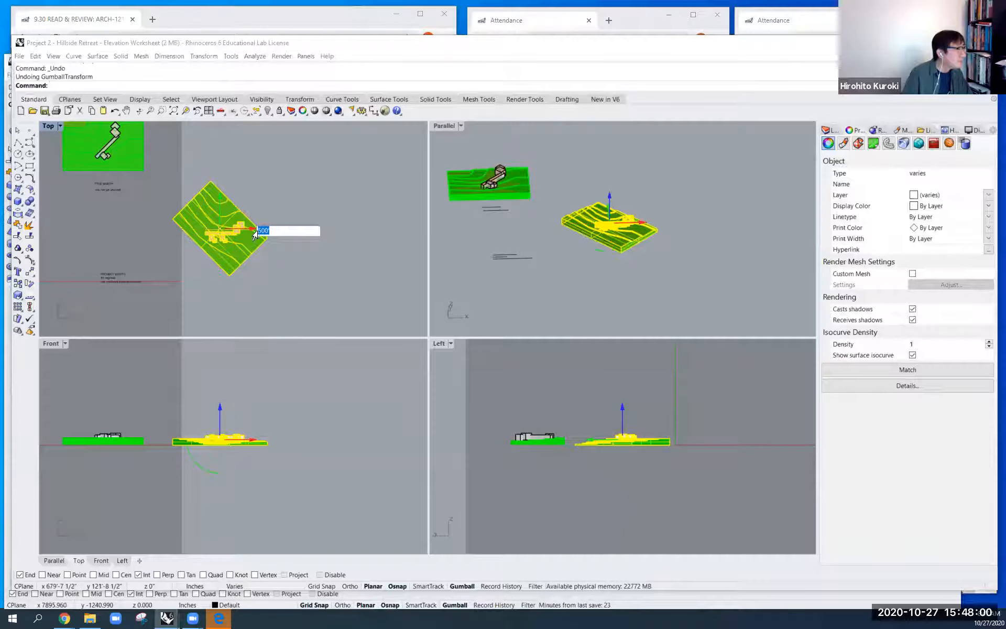
{"action": "left_click", "coordinate": [321, 222]}
{"action": "key", "text": "ctrl+z"}
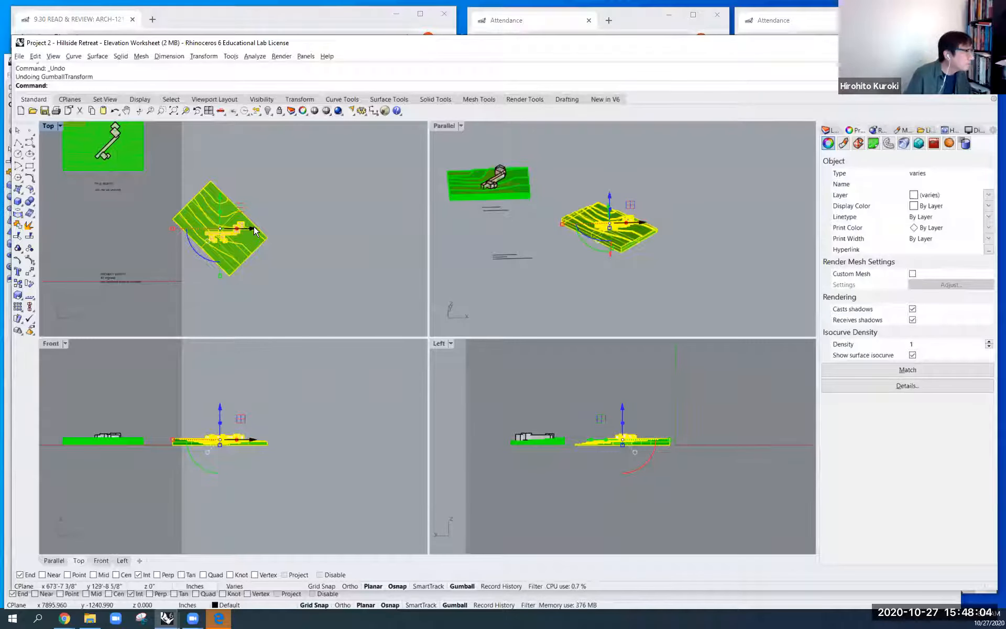
Copy the PROJECT NORTH site and building three times eastward along the X axis, each copy 300' from the previous one.
{"action": "left_click", "coordinate": [254, 228]}
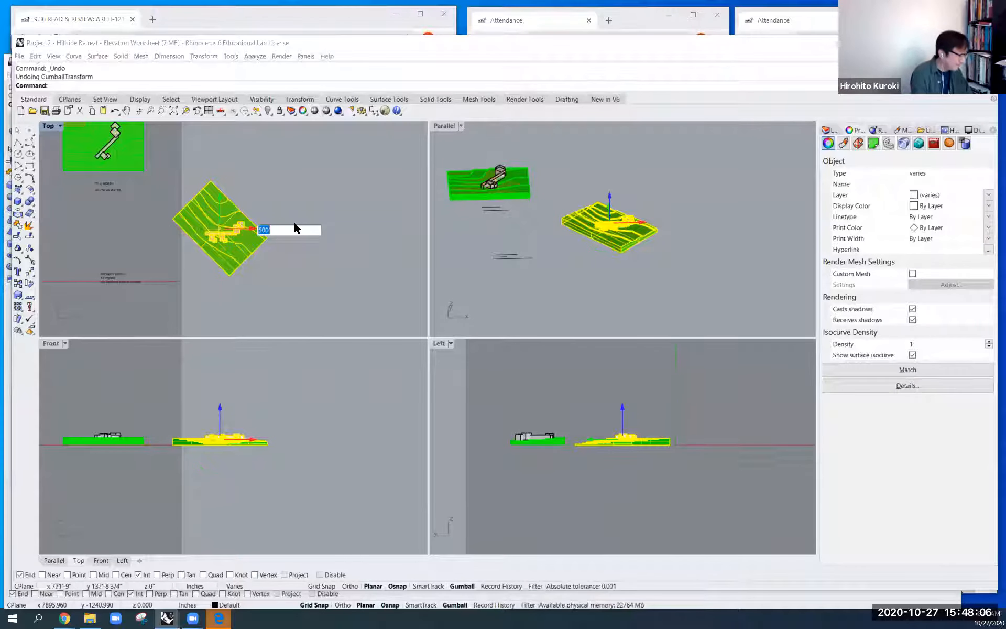
{"action": "type", "text": "300"}
{"action": "key", "text": "Return"}
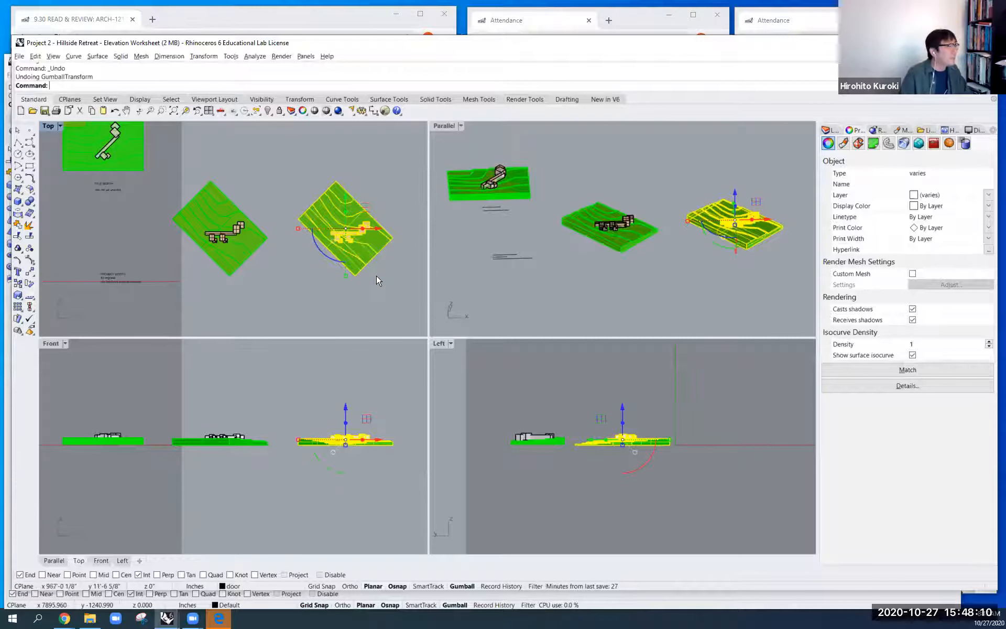
{"action": "scroll", "coordinate": [384, 275], "scroll_direction": "down", "scroll_amount": 2}
{"action": "right_click_drag", "start_coordinate": [388, 275], "coordinate": [316, 275]}
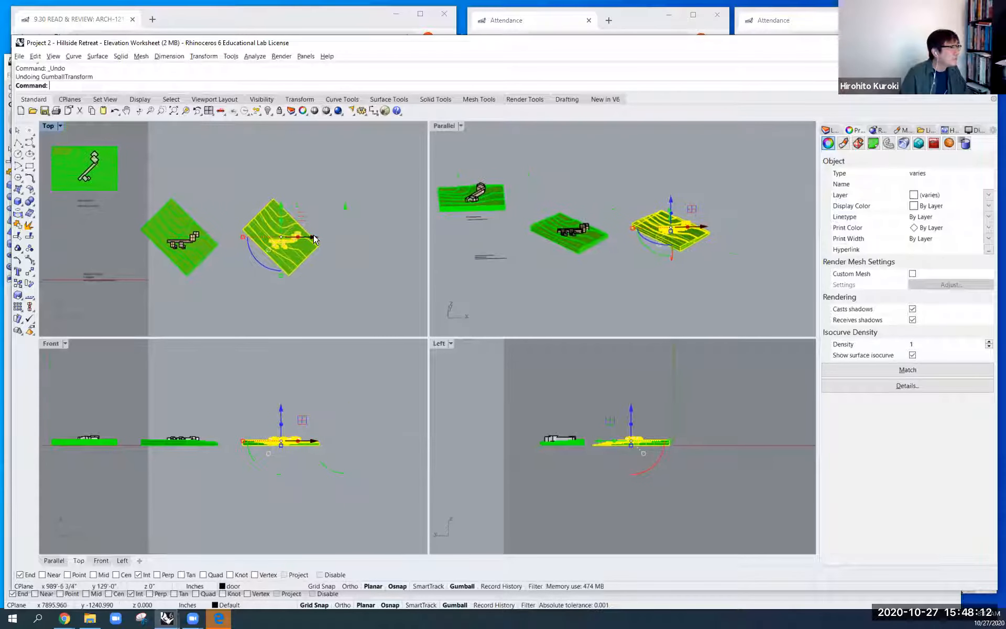
{"action": "left_click", "coordinate": [314, 239]}
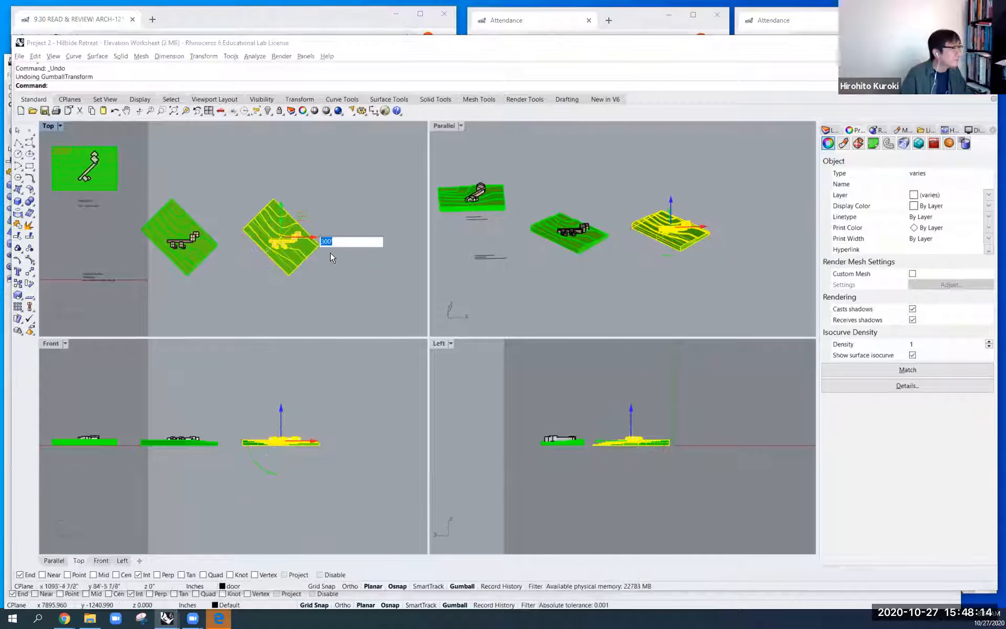
{"action": "key", "text": "Return"}
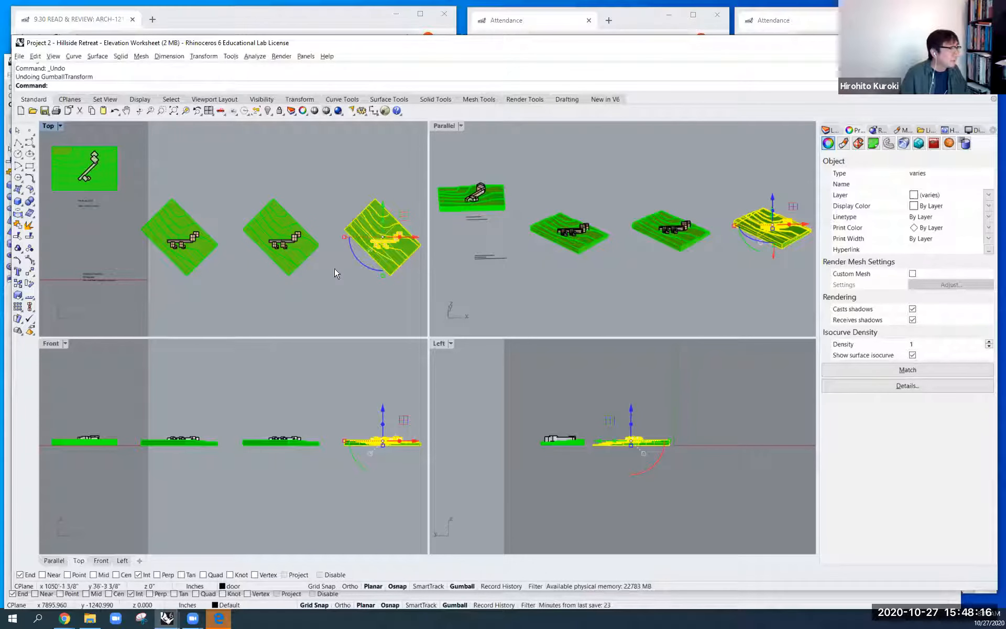
{"action": "right_click_drag", "start_coordinate": [312, 276], "coordinate": [239, 271]}
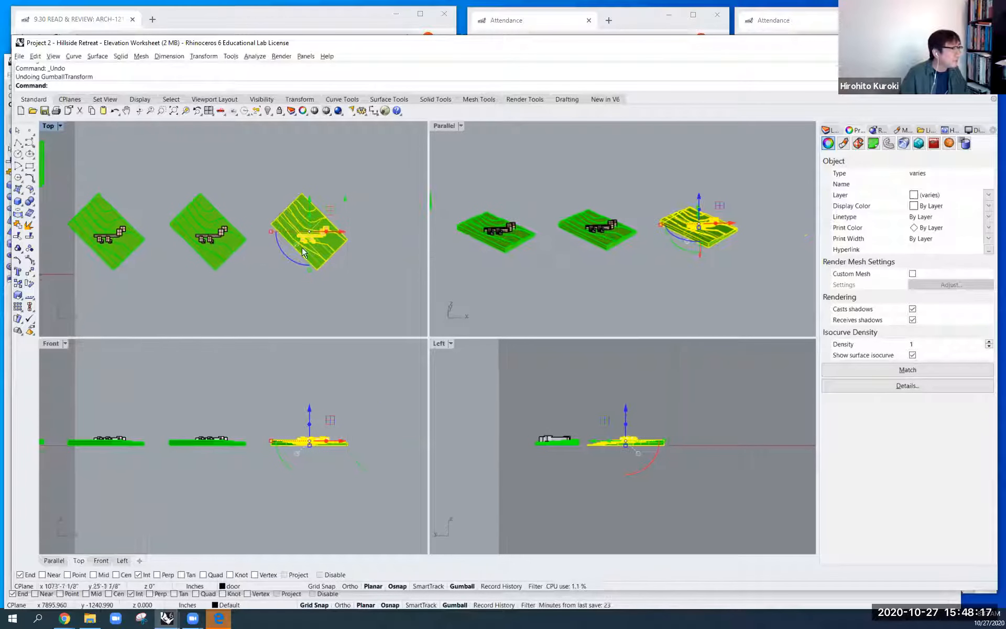
{"action": "left_click", "coordinate": [341, 234]}
{"action": "key", "text": "Return"}
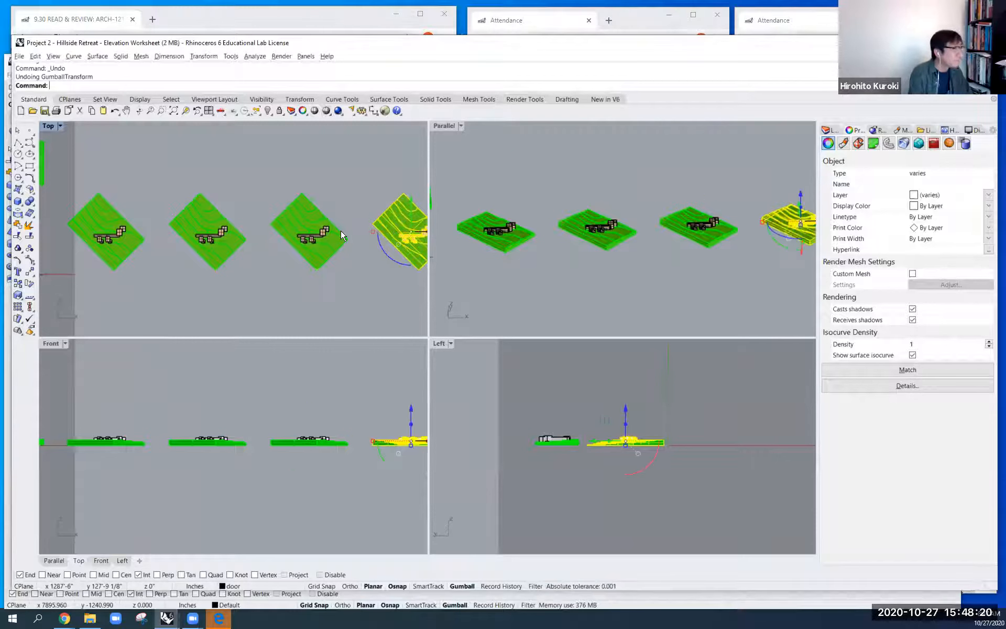
Rotate the second PROJECT NORTH site from the west, with its building, 90 degrees in the Top view.
{"action": "scroll", "coordinate": [239, 272], "scroll_direction": "down", "scroll_amount": 2}
{"action": "left_click", "coordinate": [239, 272]}
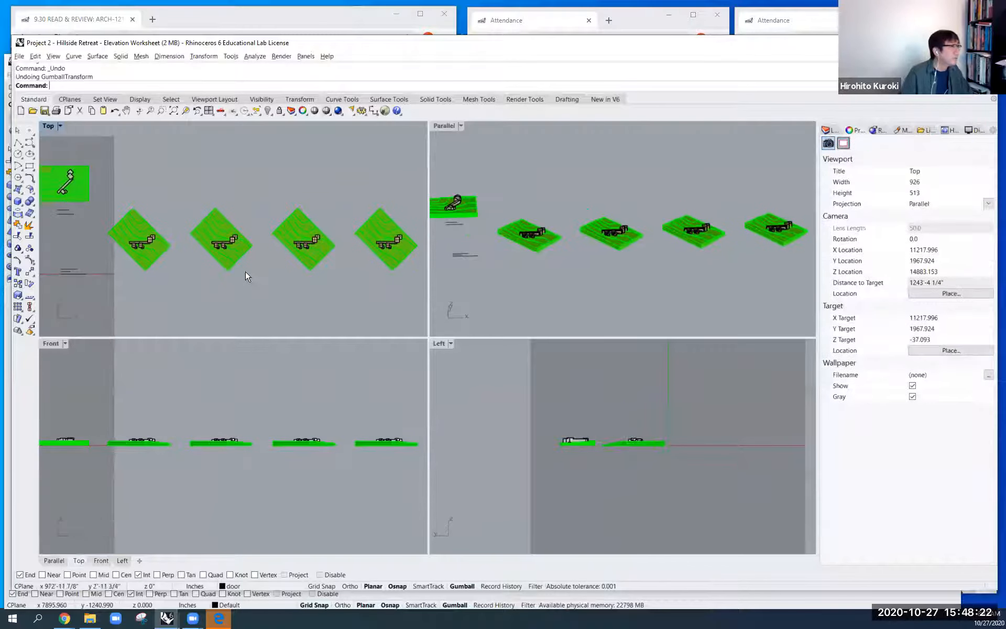
{"action": "left_click", "coordinate": [187, 204]}
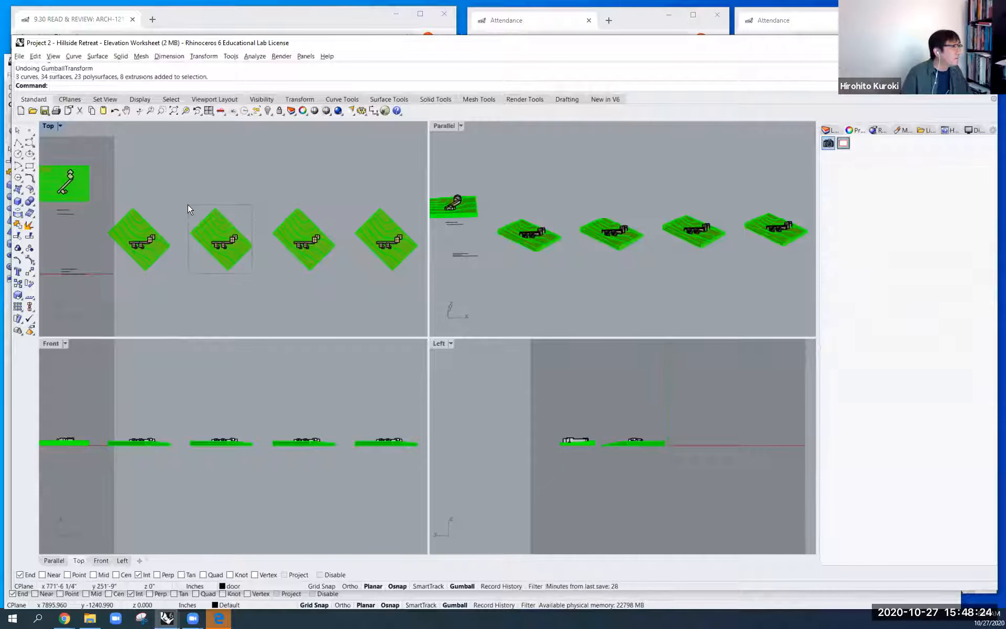
{"action": "left_click", "coordinate": [202, 268]}
{"action": "type", "text": "9"}
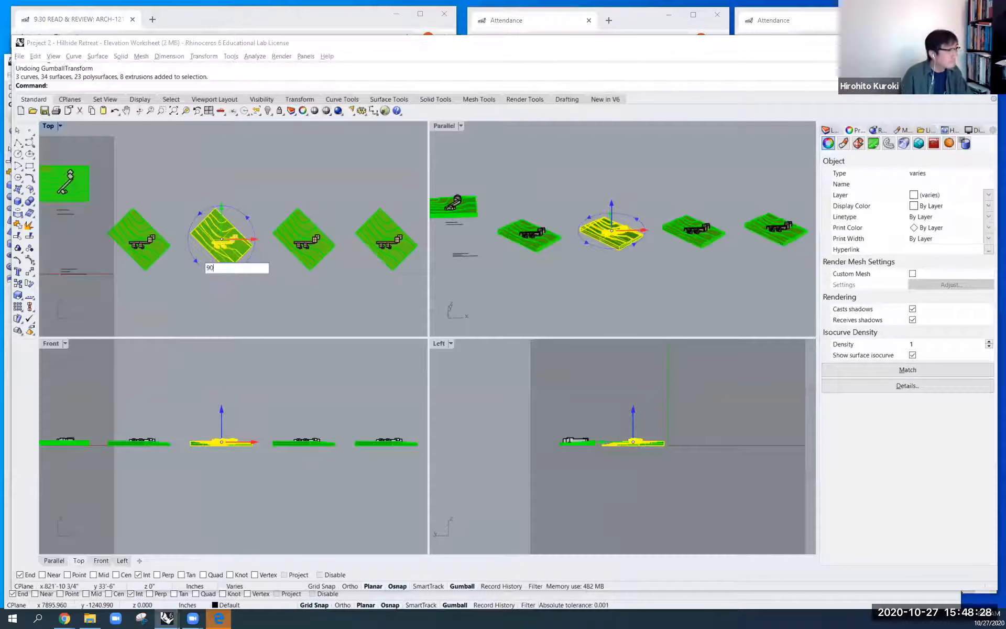
{"action": "type", "text": "0"}
{"action": "key", "text": "Return"}
Rotate the third PROJECT NORTH site from the west, with its building, a quarter turn clockwise in the Top view.
{"action": "left_click_drag", "start_coordinate": [332, 282], "coordinate": [269, 201]}
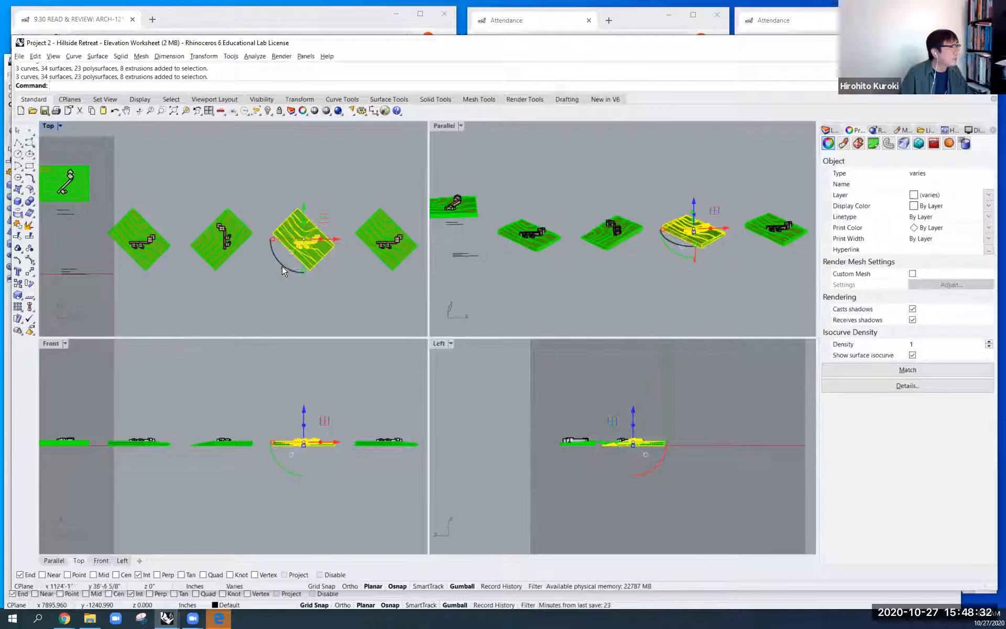
{"action": "left_click", "coordinate": [282, 265]}
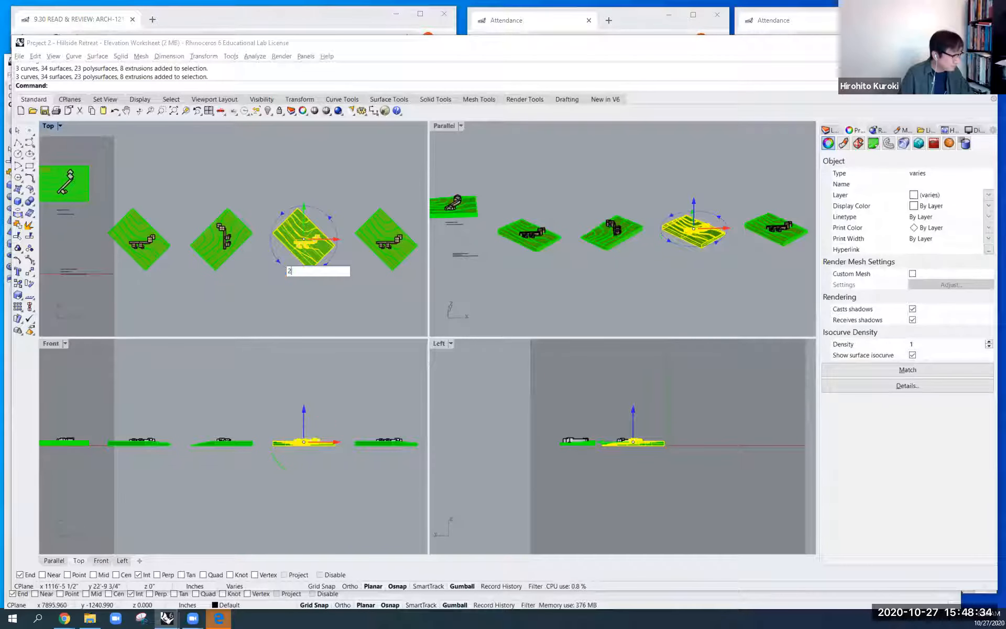
{"action": "key", "text": "Return"}
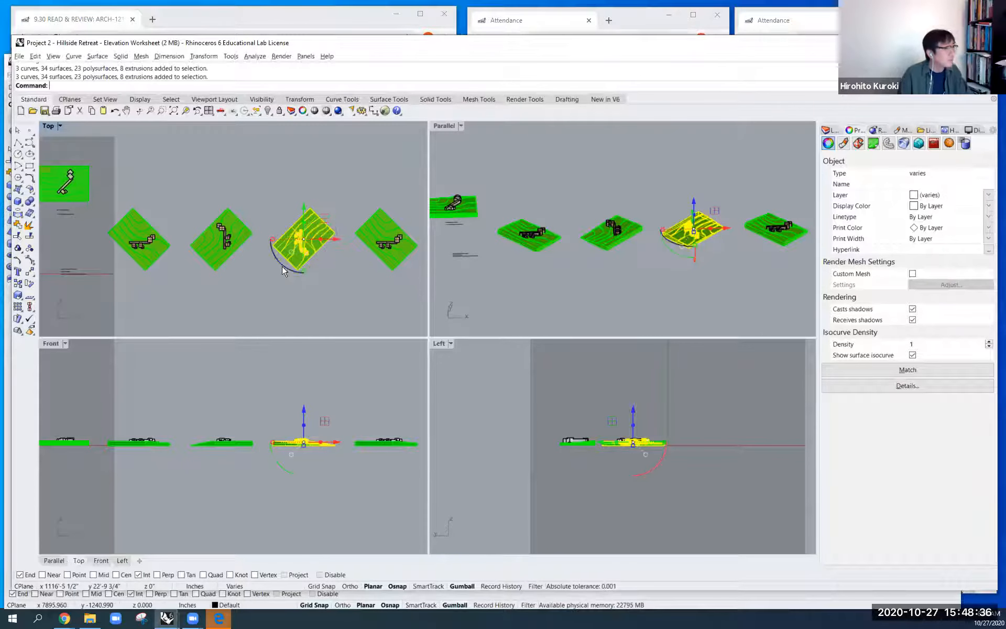
Rotate the fourth, easternmost PROJECT NORTH site and its building 180 degrees in the Top view and clear the selection.
{"action": "left_click", "coordinate": [404, 256]}
{"action": "left_click", "coordinate": [373, 256]}
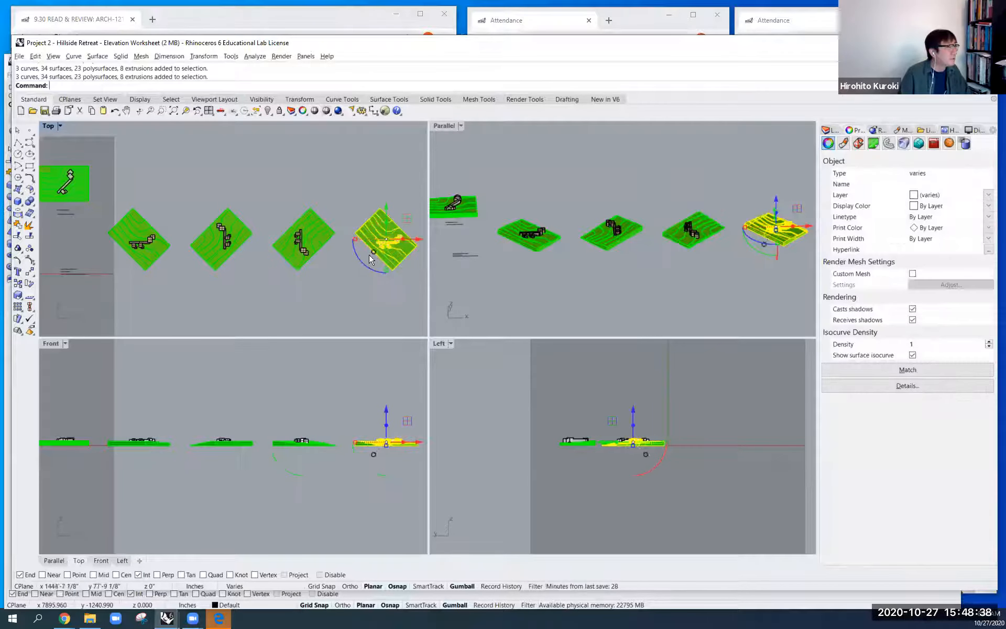
{"action": "left_click", "coordinate": [367, 265]}
{"action": "type", "text": "1"}
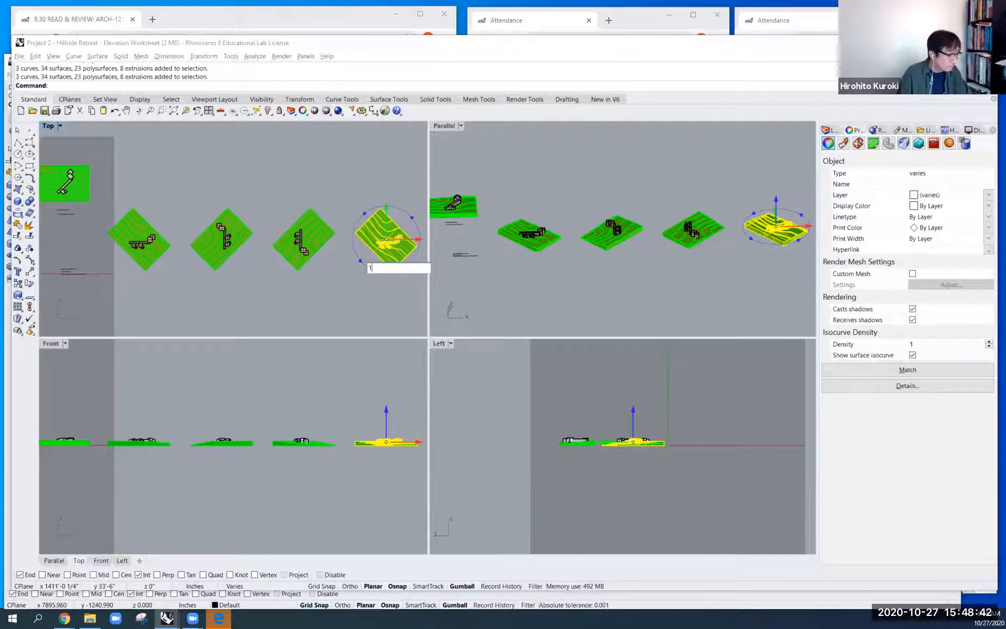
{"action": "type", "text": "80"}
{"action": "key", "text": "Return"}
{"action": "left_click", "coordinate": [311, 282]}
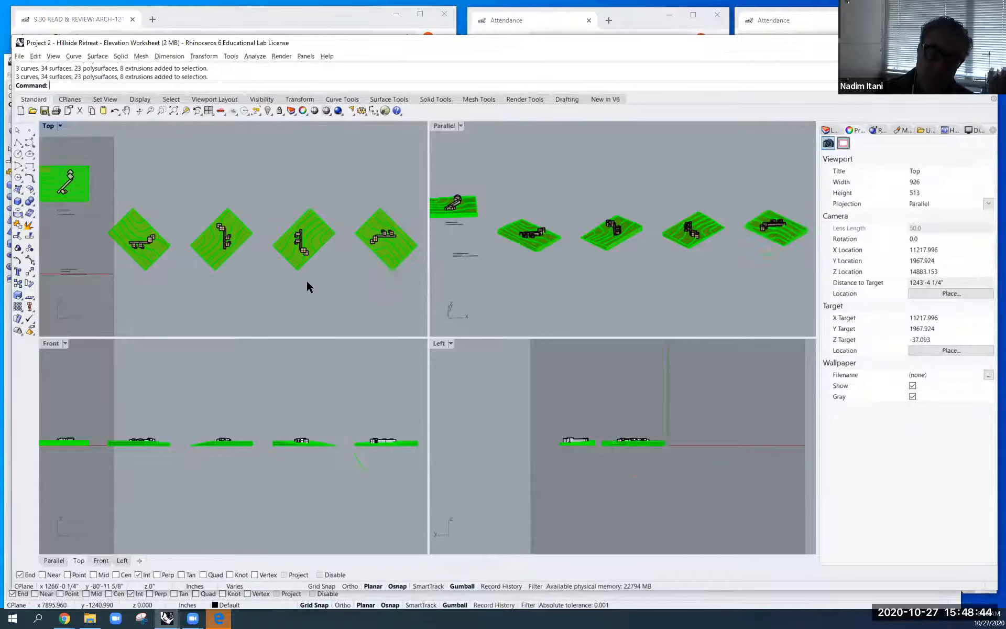
Compare the building orientations on the four PROJECT NORTH sites in the Top and Parallel views.
{"action": "scroll", "coordinate": [297, 277], "scroll_direction": "up", "scroll_amount": 2}
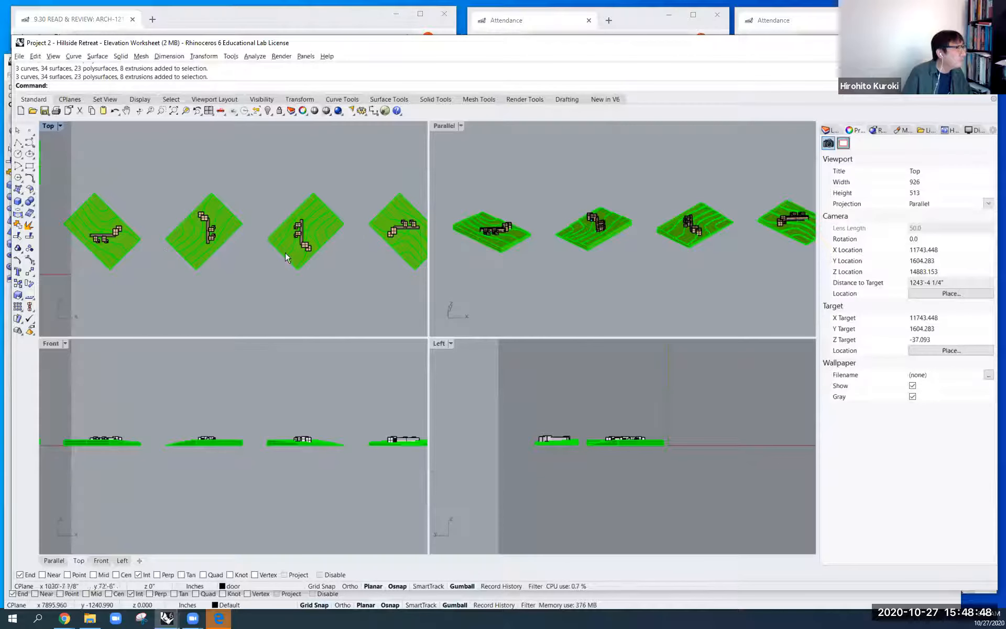
{"action": "scroll", "coordinate": [336, 454], "scroll_direction": "down", "scroll_amount": 2}
{"action": "scroll", "coordinate": [199, 275], "scroll_direction": "down", "scroll_amount": 3}
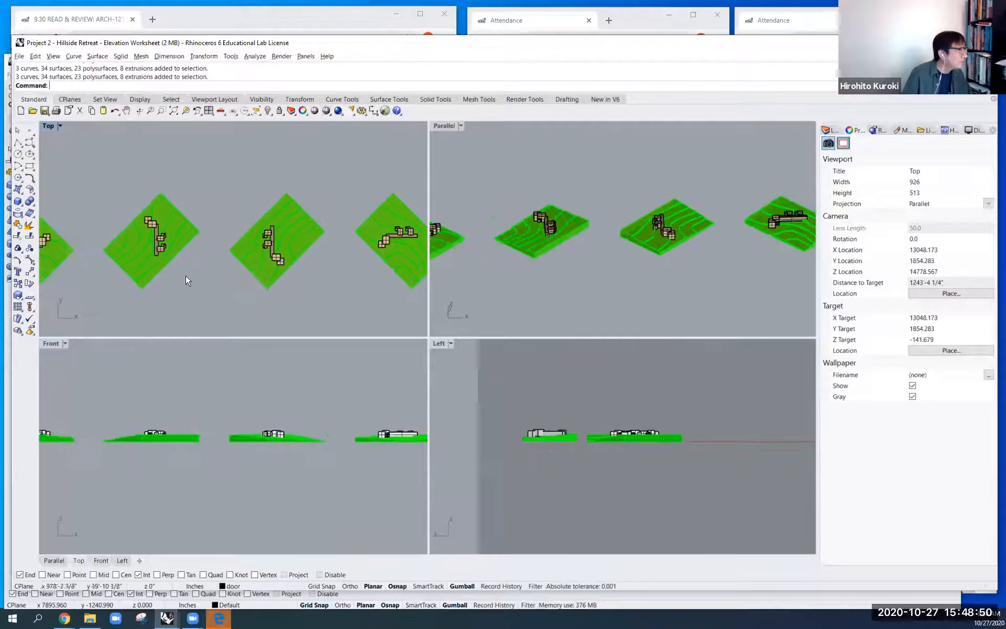
{"action": "scroll", "coordinate": [225, 289], "scroll_direction": "up", "scroll_amount": 2}
{"action": "scroll", "coordinate": [181, 260], "scroll_direction": "up", "scroll_amount": 3}
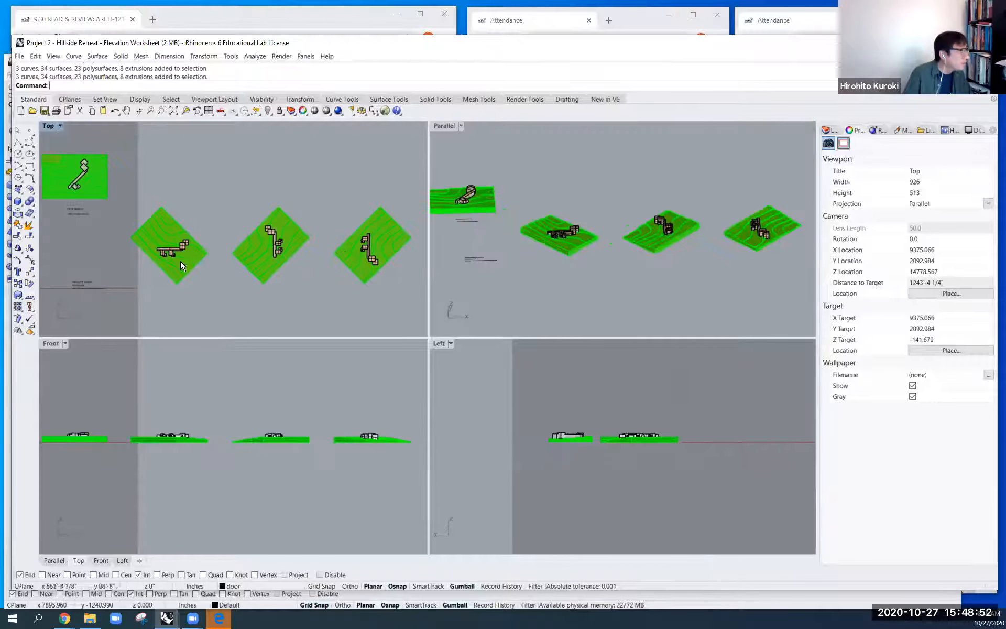
{"action": "key", "text": "Right"}
{"action": "key", "text": "Right"}
{"action": "key", "text": "Right"}
{"action": "key", "text": "Right"}
{"action": "key", "text": "Left"}
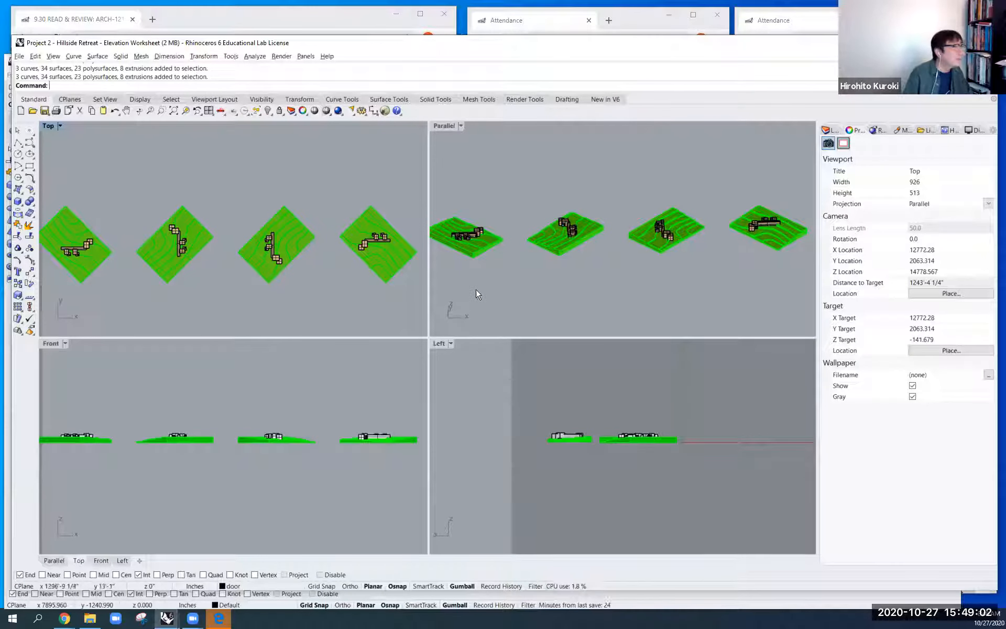
{"action": "right_click_drag", "start_coordinate": [595, 285], "coordinate": [592, 259]}
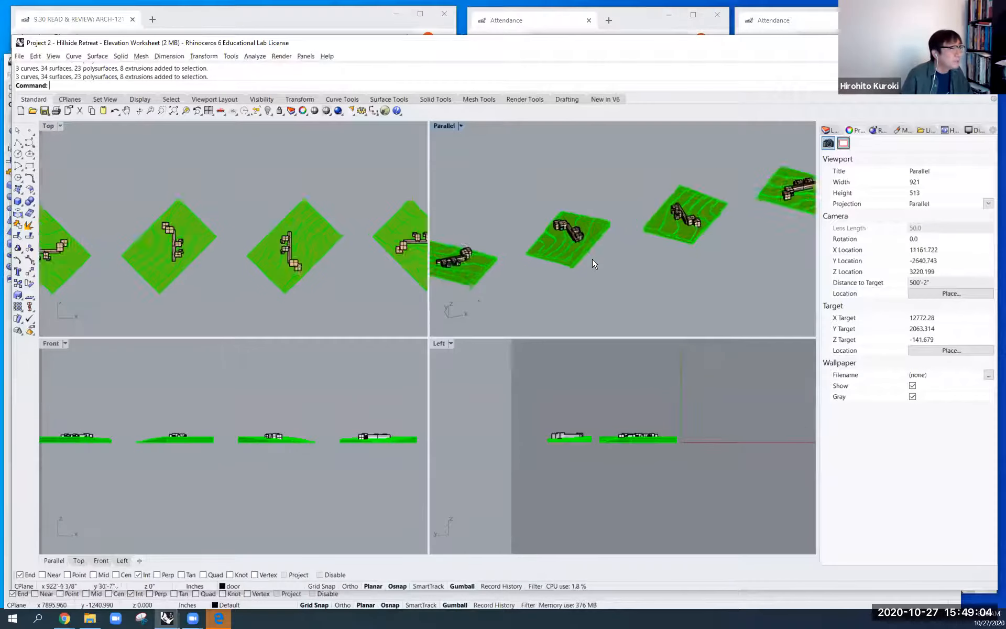
{"action": "scroll", "coordinate": [593, 258], "scroll_direction": "up", "scroll_amount": 4}
{"action": "scroll", "coordinate": [593, 256], "scroll_direction": "down", "scroll_amount": 2}
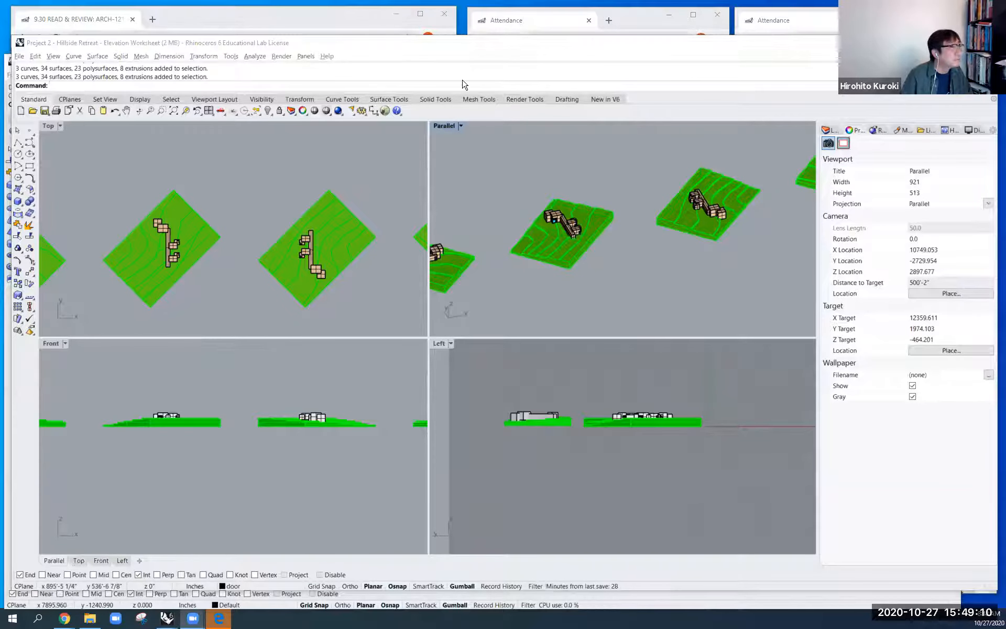
{"action": "mouse_move", "coordinate": [589, 271]}
{"action": "left_mouse_down"}
{"action": "mouse_move", "coordinate": [578, 248]}
{"action": "mouse_move", "coordinate": [619, 229]}
{"action": "left_mouse_up"}
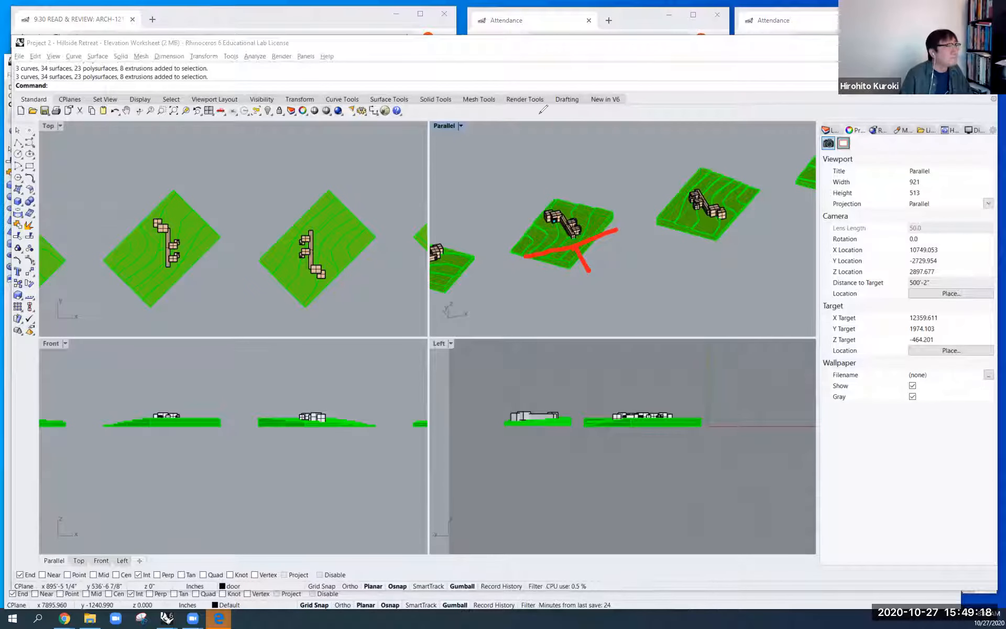
{"action": "key", "text": "e"}
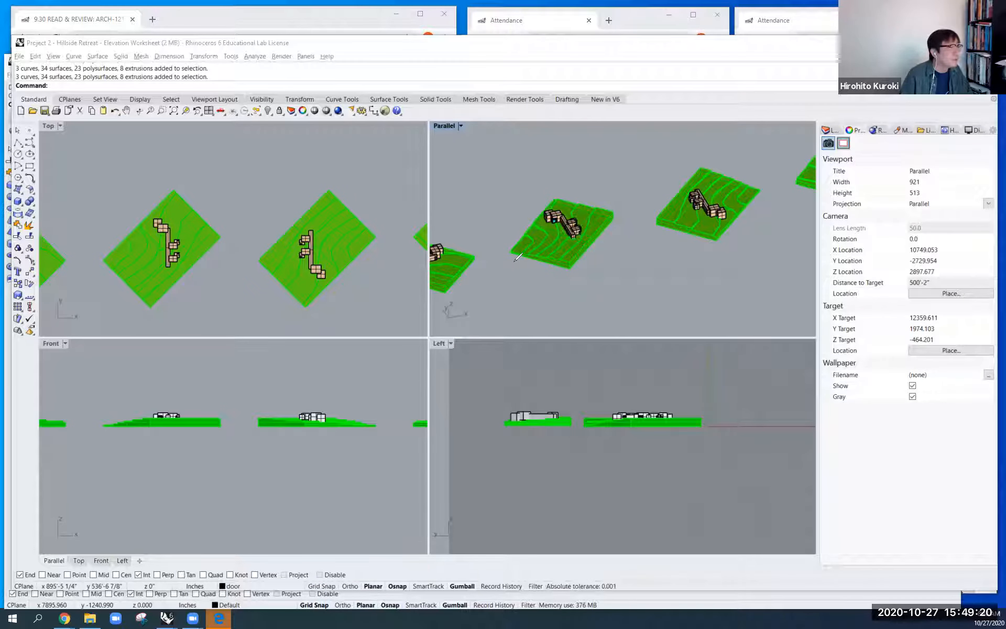
Examine the unrotated PROJECT NORTH site beside its rotated copies in the Top view.
{"action": "left_click", "coordinate": [288, 179]}
{"action": "scroll", "coordinate": [288, 180], "scroll_direction": "down", "scroll_amount": 6}
{"action": "right_click_drag", "start_coordinate": [152, 263], "coordinate": [227, 294]}
{"action": "scroll", "coordinate": [205, 265], "scroll_direction": "up", "scroll_amount": 4}
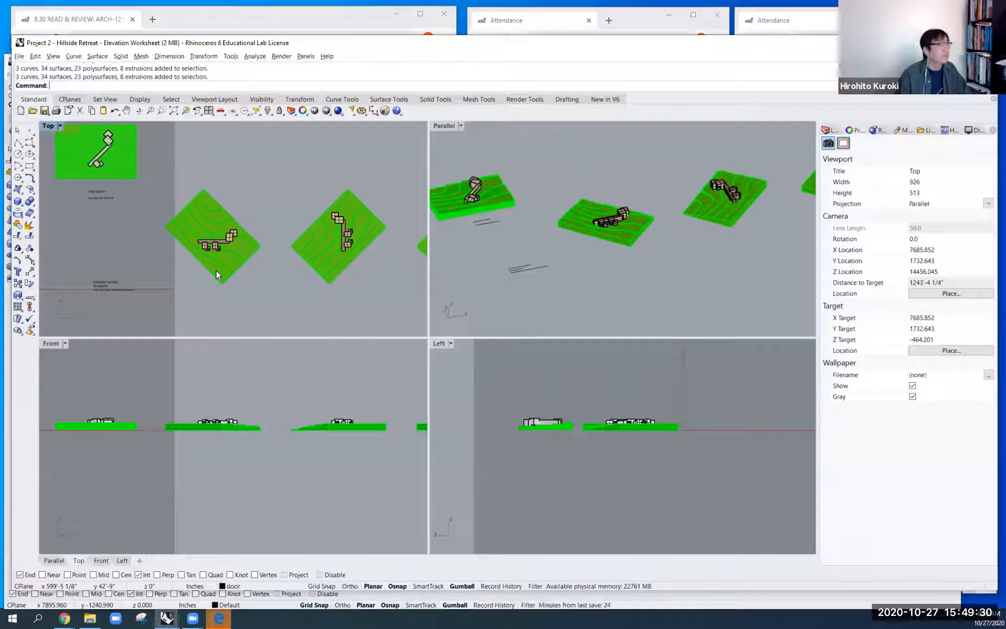
{"action": "right_click_drag", "start_coordinate": [283, 297], "coordinate": [210, 297]}
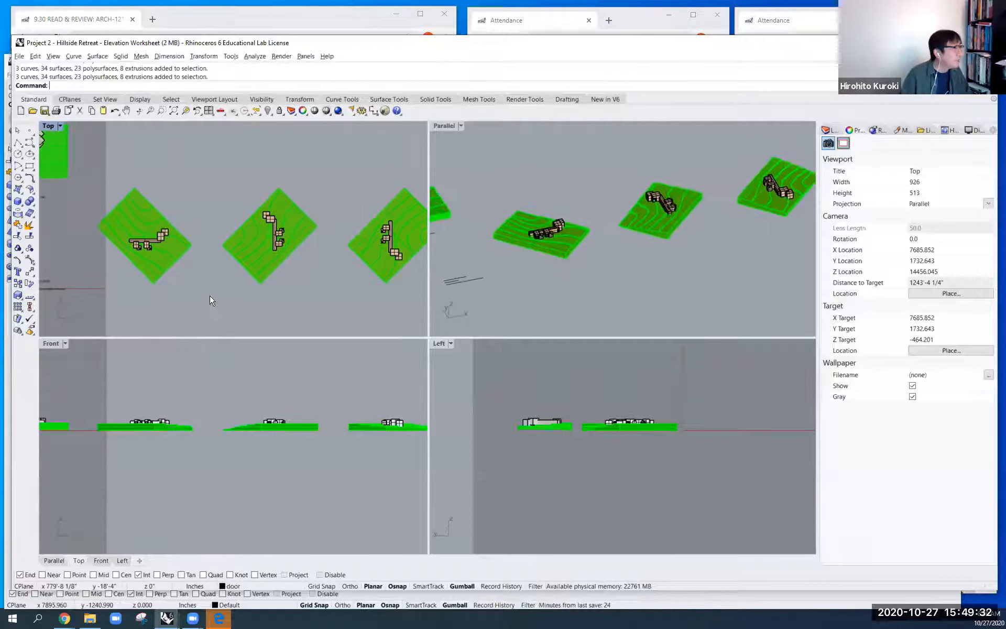
{"action": "scroll", "coordinate": [280, 267], "scroll_direction": "up", "scroll_amount": 5}
{"action": "scroll", "coordinate": [246, 235], "scroll_direction": "down", "scroll_amount": 5}
{"action": "right_click_drag", "start_coordinate": [336, 281], "coordinate": [415, 282]}
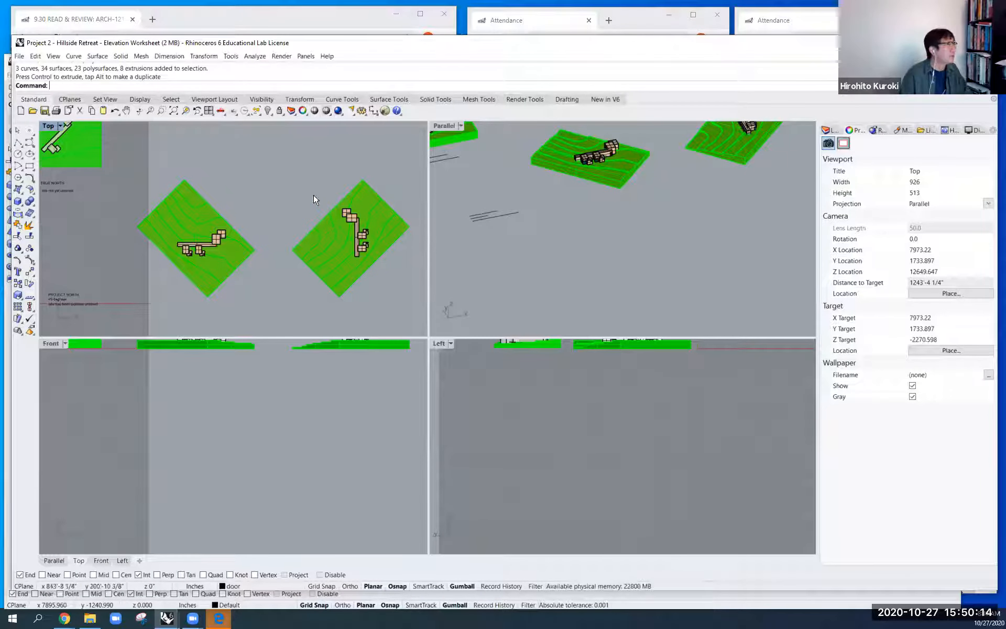
In the maximized Top view, start a polyline west of the second PROJECT NORTH site from the west, with Ortho on and object snaps disabled.
{"action": "double_click", "coordinate": [52, 126]}
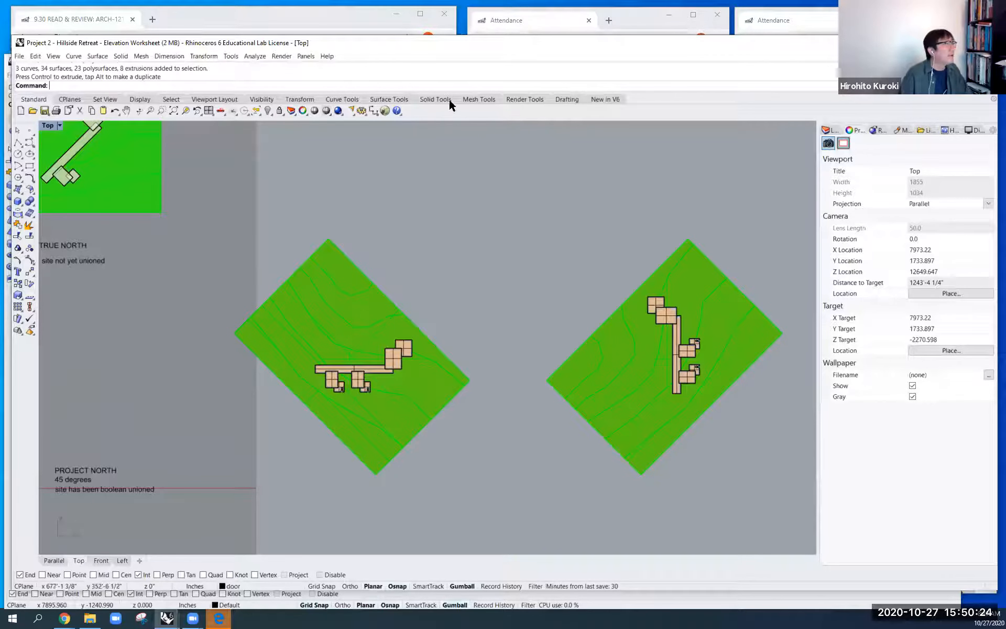
{"action": "left_click", "coordinate": [18, 144]}
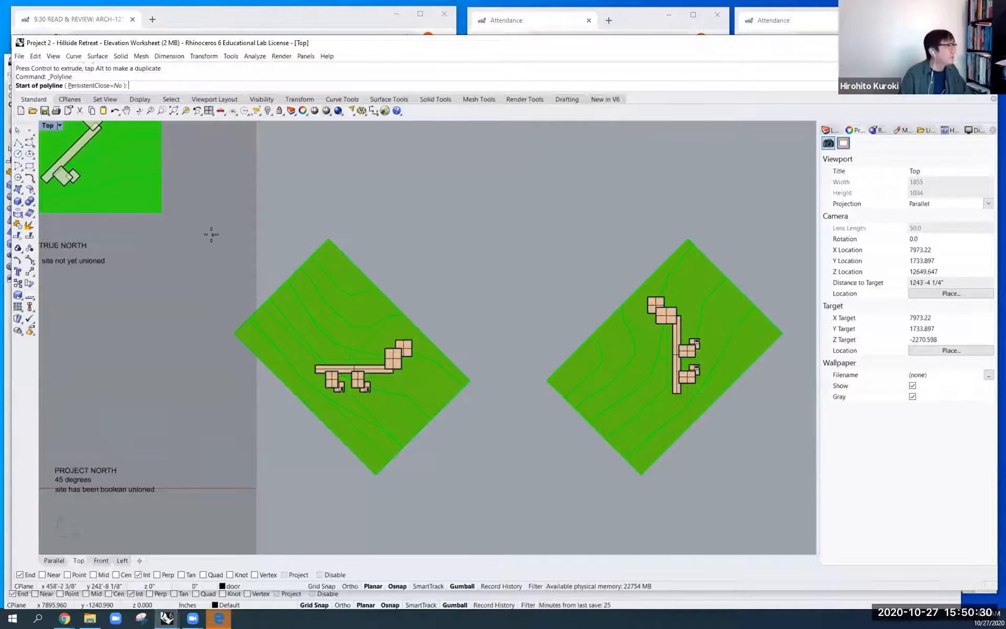
{"action": "scroll", "coordinate": [314, 360], "scroll_direction": "up", "scroll_amount": 5}
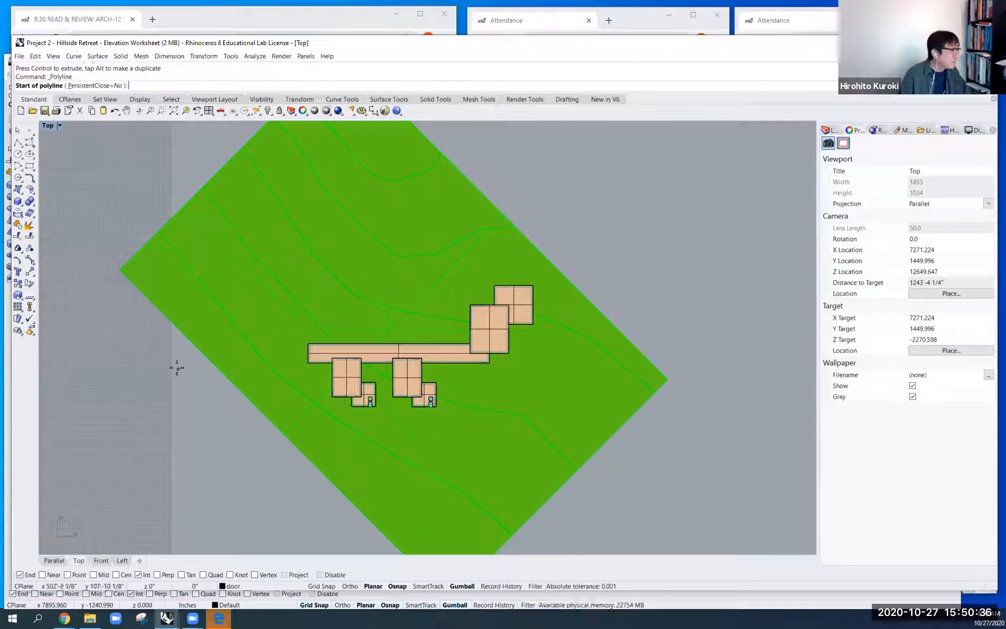
{"action": "left_click", "coordinate": [156, 367]}
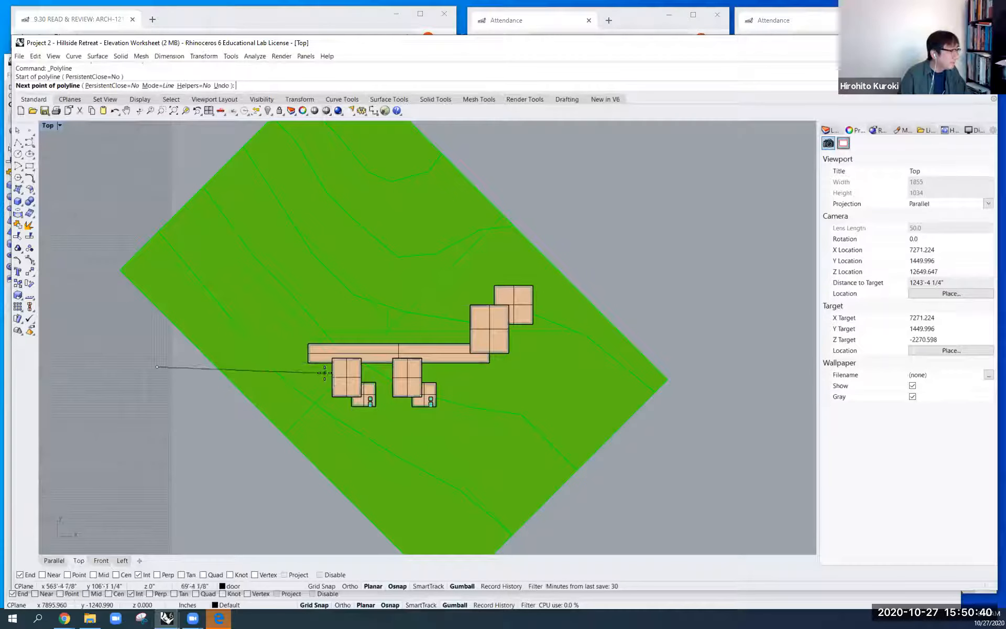
{"action": "left_click", "coordinate": [350, 586]}
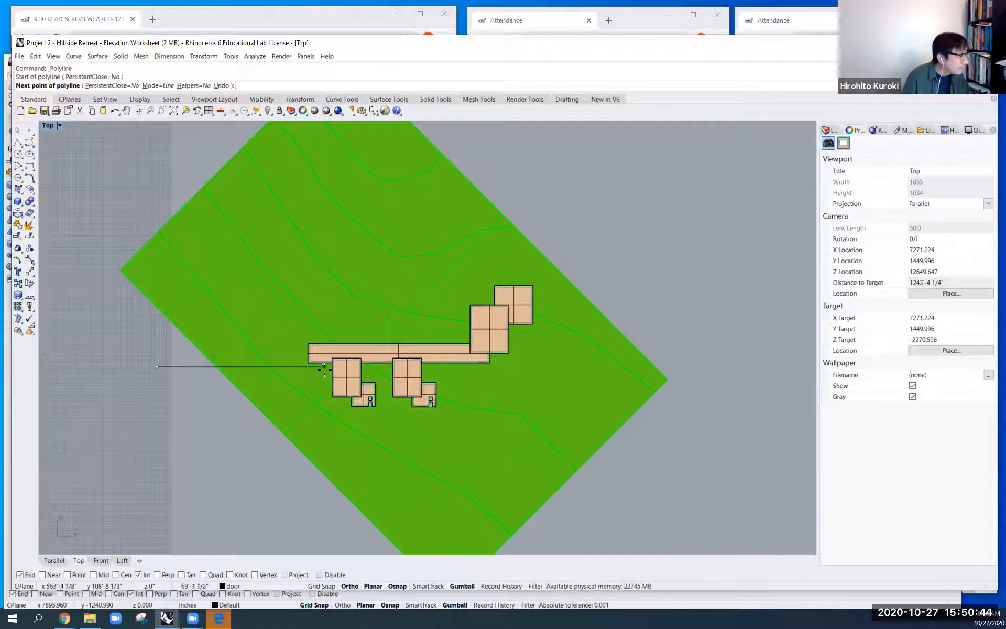
{"action": "scroll", "coordinate": [325, 370], "scroll_direction": "up", "scroll_amount": 3}
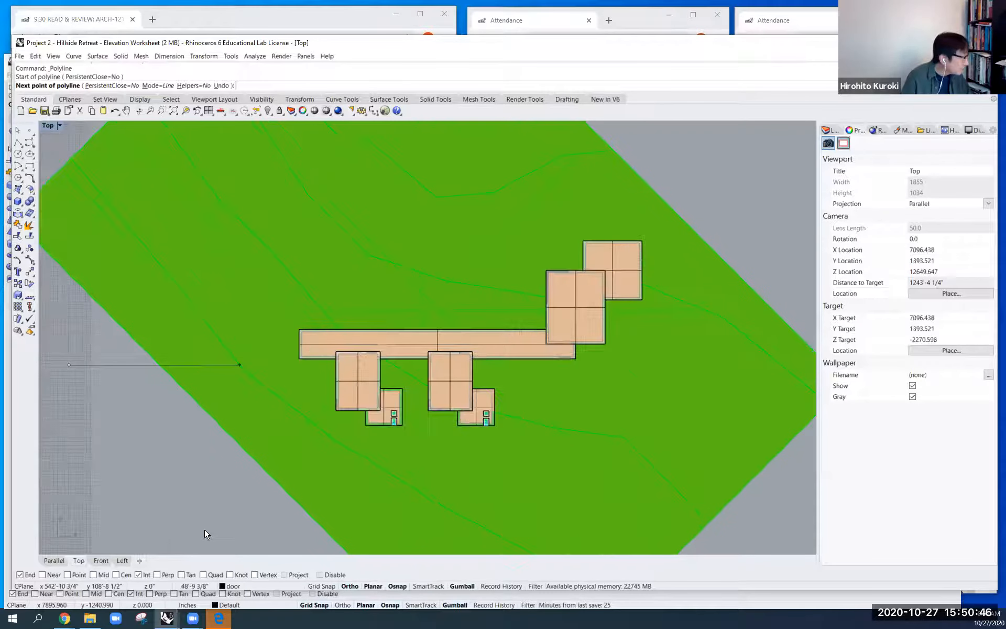
{"action": "left_click", "coordinate": [320, 576]}
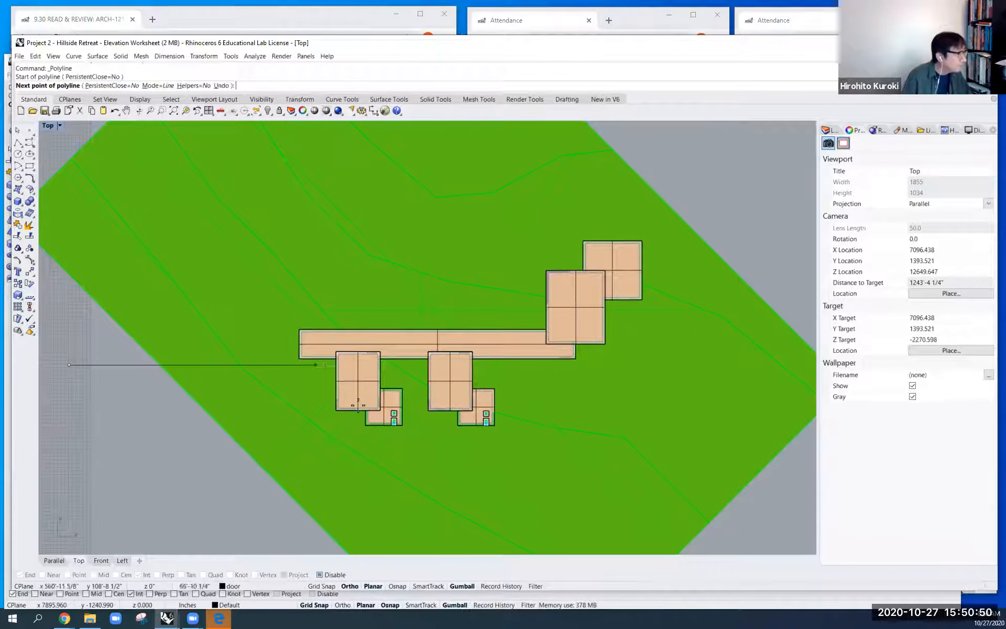
Route the cut polyline around the south side of the two small projecting rooms, then straight east past the site's edge.
{"action": "left_click", "coordinate": [330, 365]}
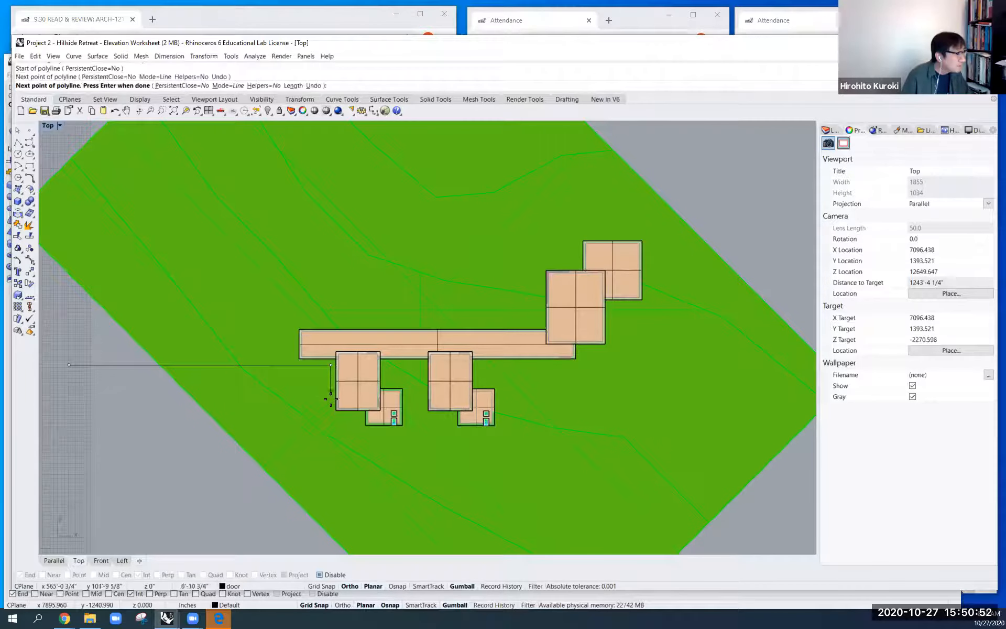
{"action": "left_click", "coordinate": [334, 427]}
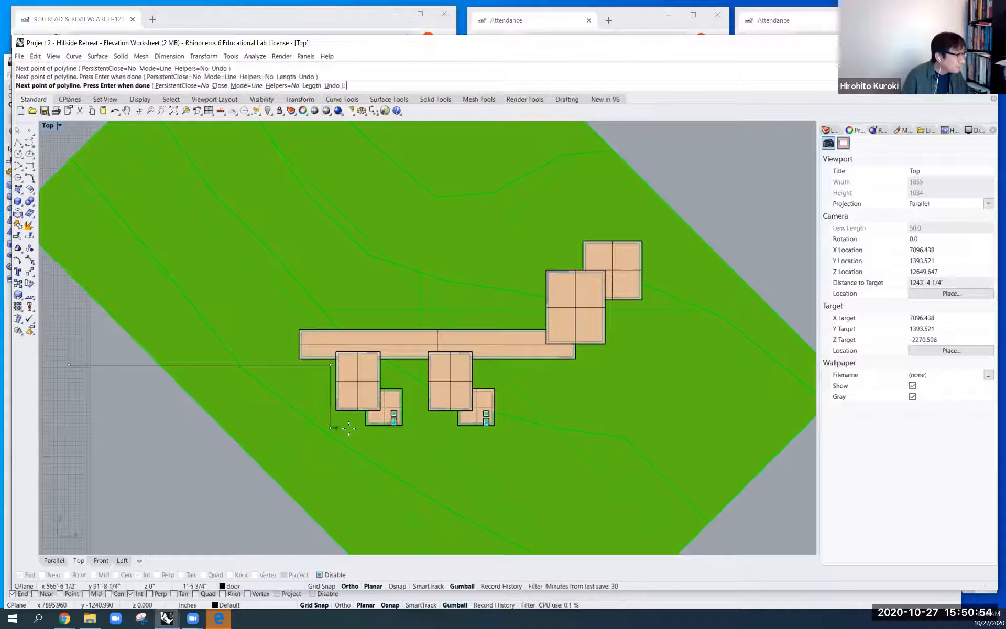
{"action": "left_click", "coordinate": [500, 432]}
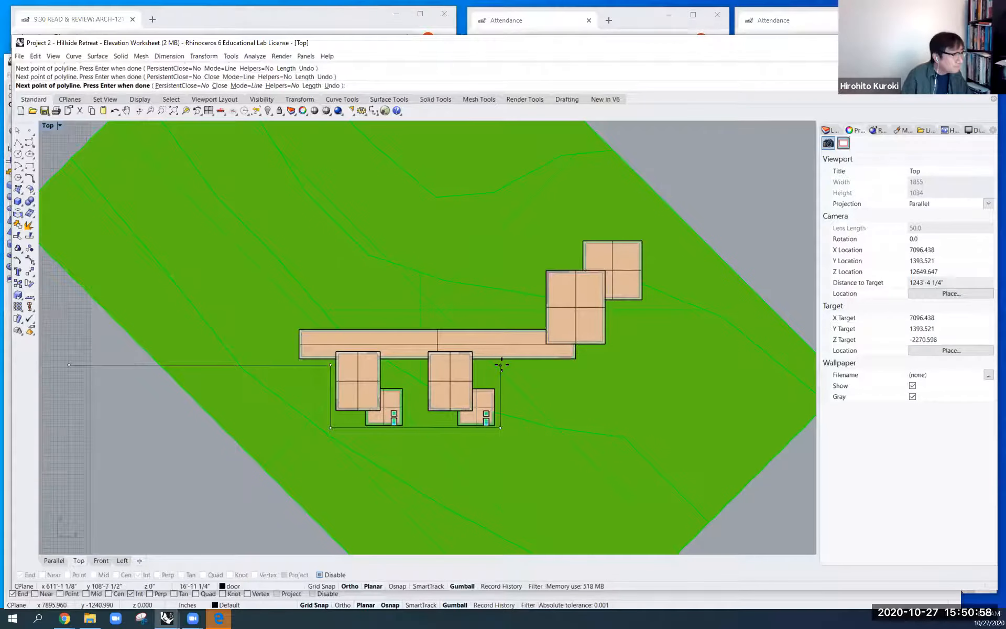
{"action": "left_click", "coordinate": [500, 364]}
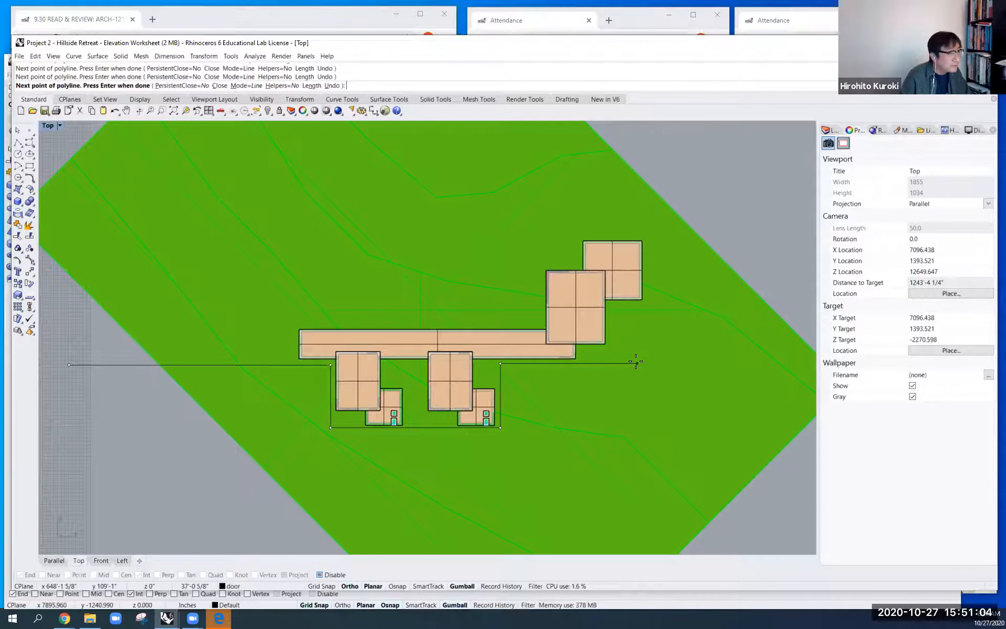
{"action": "scroll", "coordinate": [638, 361], "scroll_direction": "down", "scroll_amount": 4}
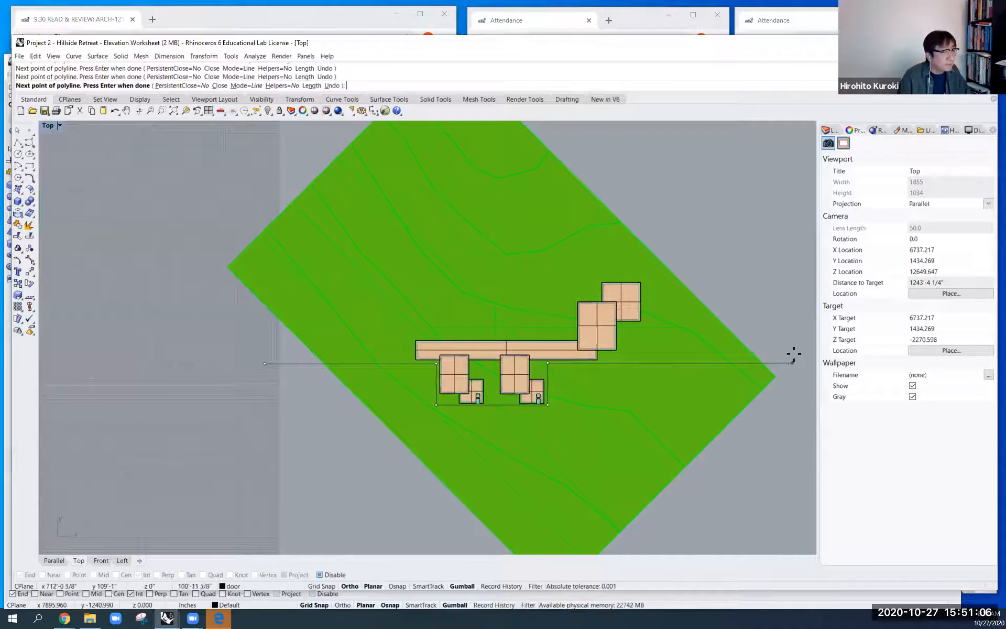
{"action": "key", "text": "Return"}
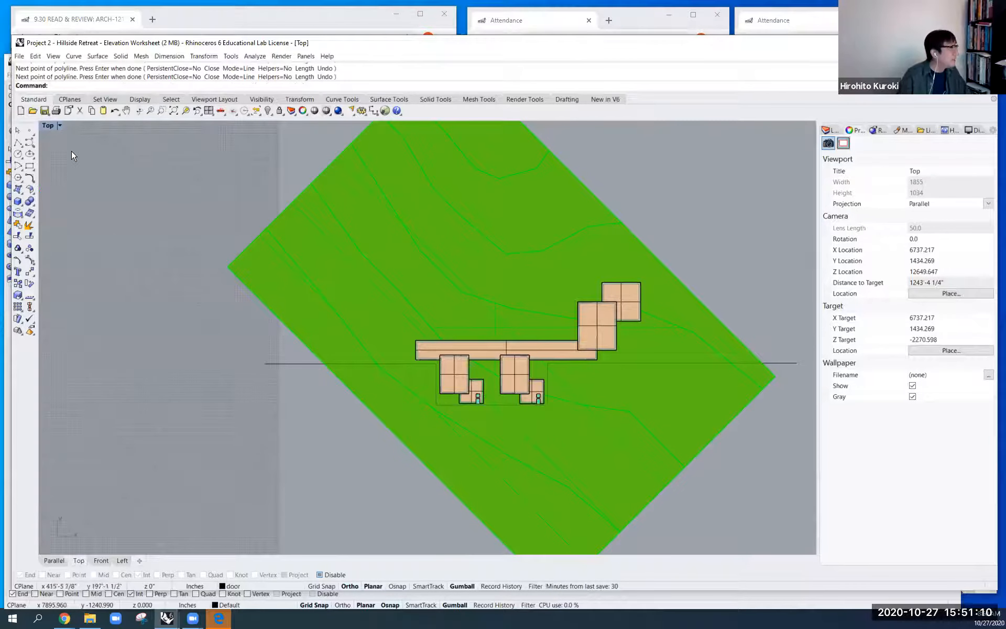
Examine the stepped cut line against the hillside site in the Parallel view and return to the Top view.
{"action": "left_click", "coordinate": [54, 560]}
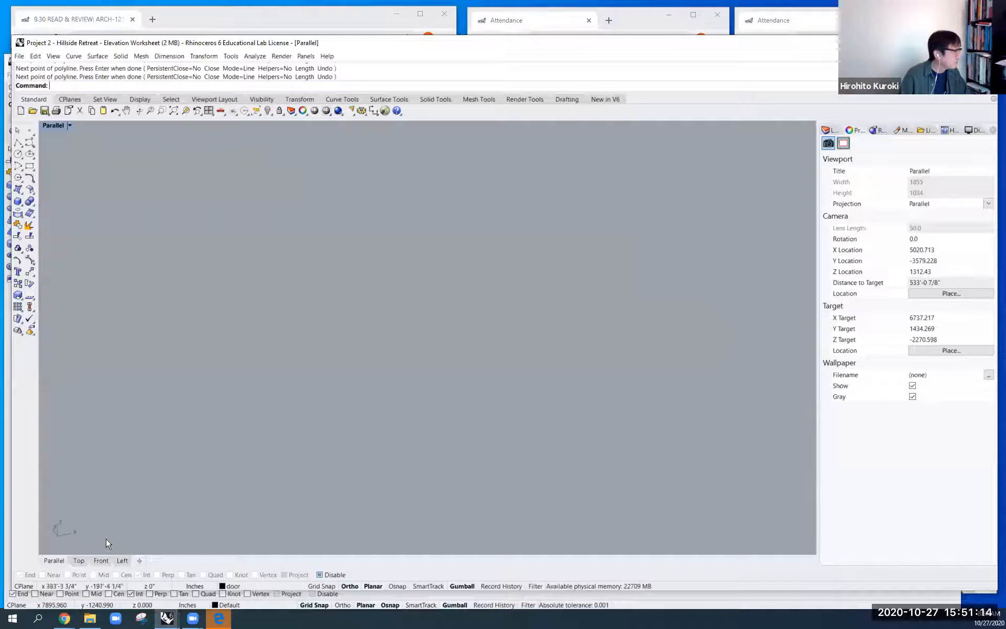
{"action": "scroll", "coordinate": [404, 391], "scroll_direction": "down", "scroll_amount": 9}
{"action": "scroll", "coordinate": [439, 285], "scroll_direction": "down", "scroll_amount": 5}
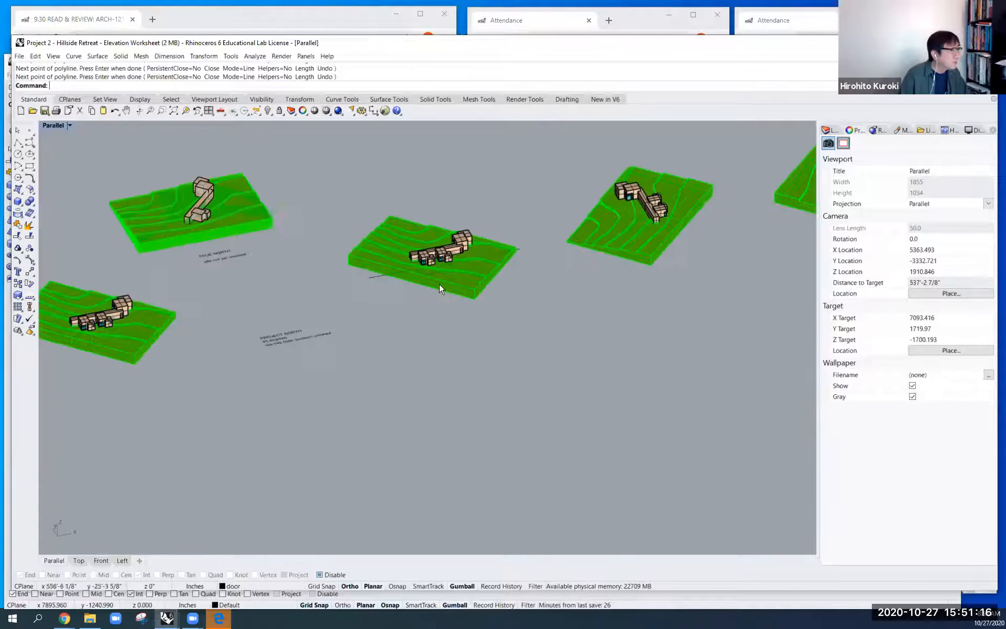
{"action": "scroll", "coordinate": [389, 311], "scroll_direction": "up", "scroll_amount": 8}
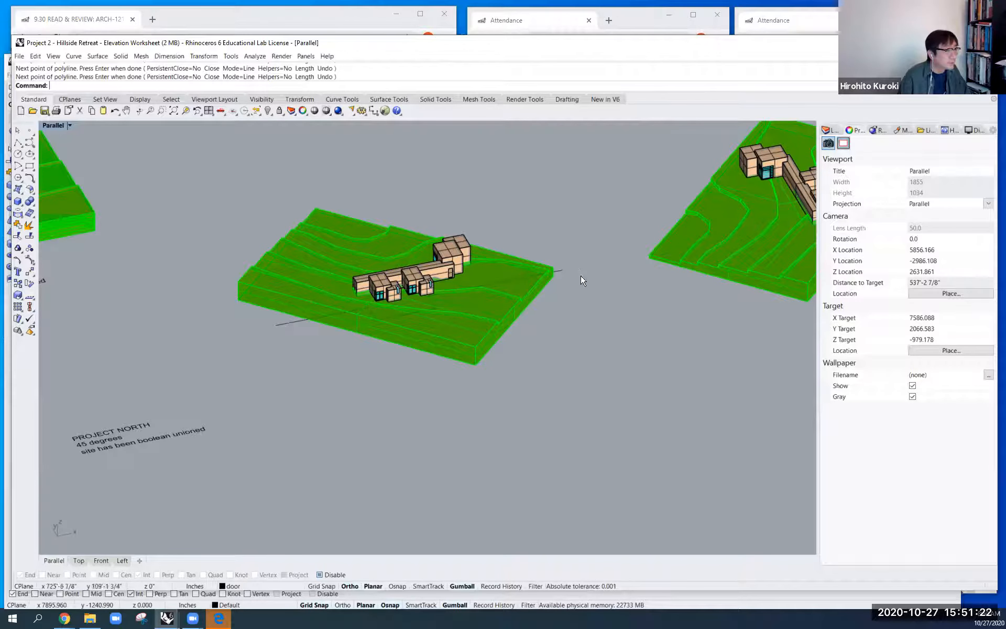
{"action": "scroll", "coordinate": [591, 290], "scroll_direction": "down", "scroll_amount": 1}
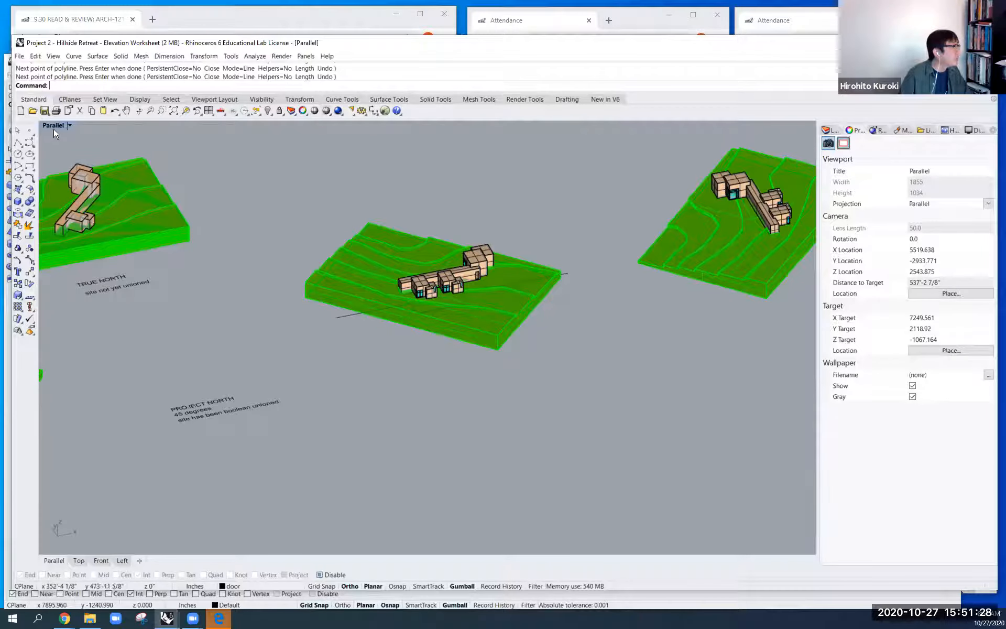
{"action": "left_click", "coordinate": [79, 561]}
{"action": "right_click_drag", "start_coordinate": [563, 279], "coordinate": [547, 171]}
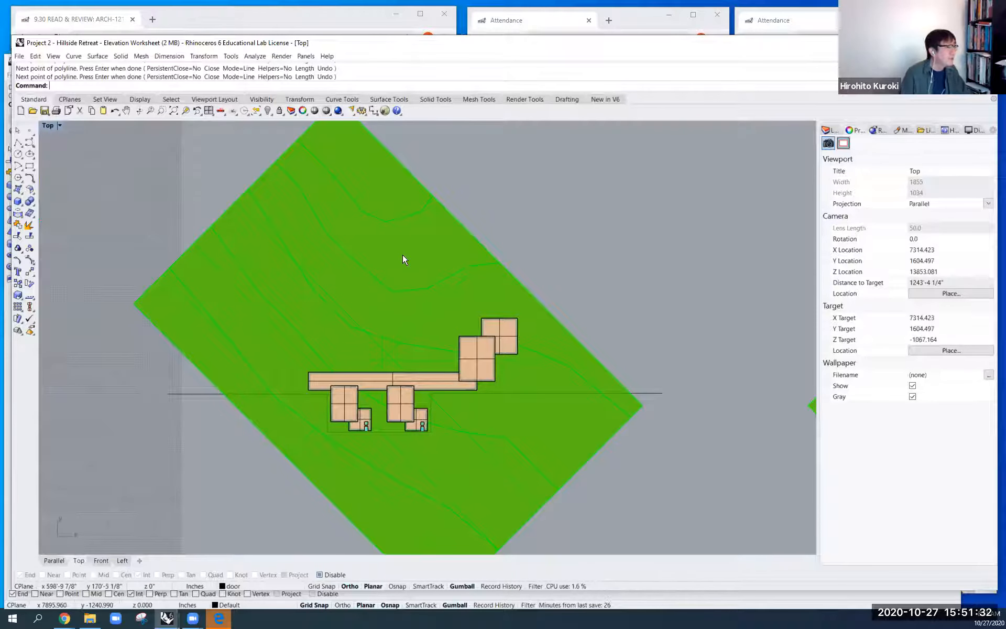
{"action": "type", "text": "Split"}
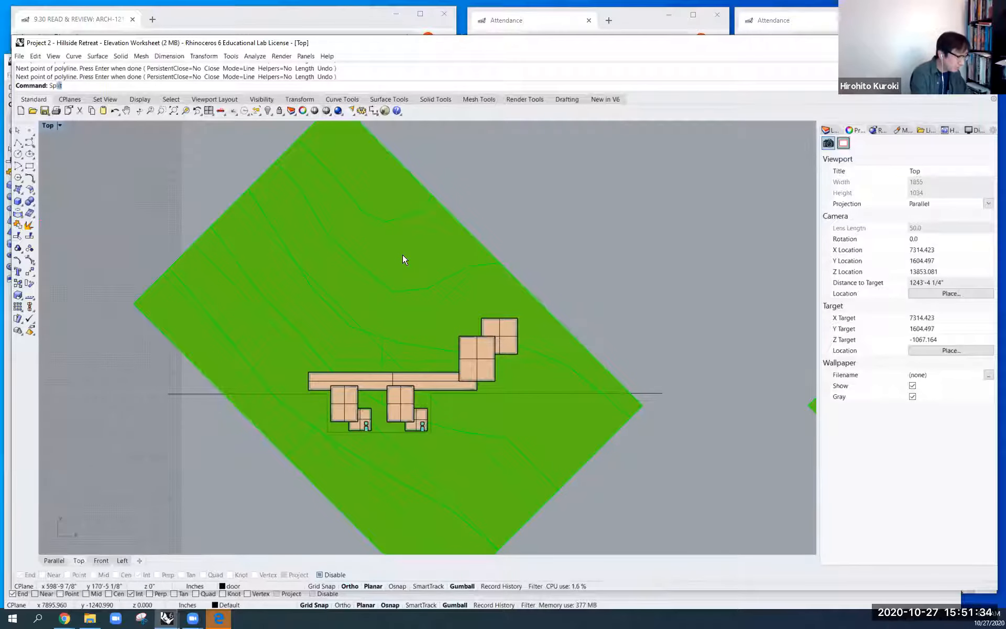
{"action": "key", "text": "Return"}
{"action": "key", "text": "Escape"}
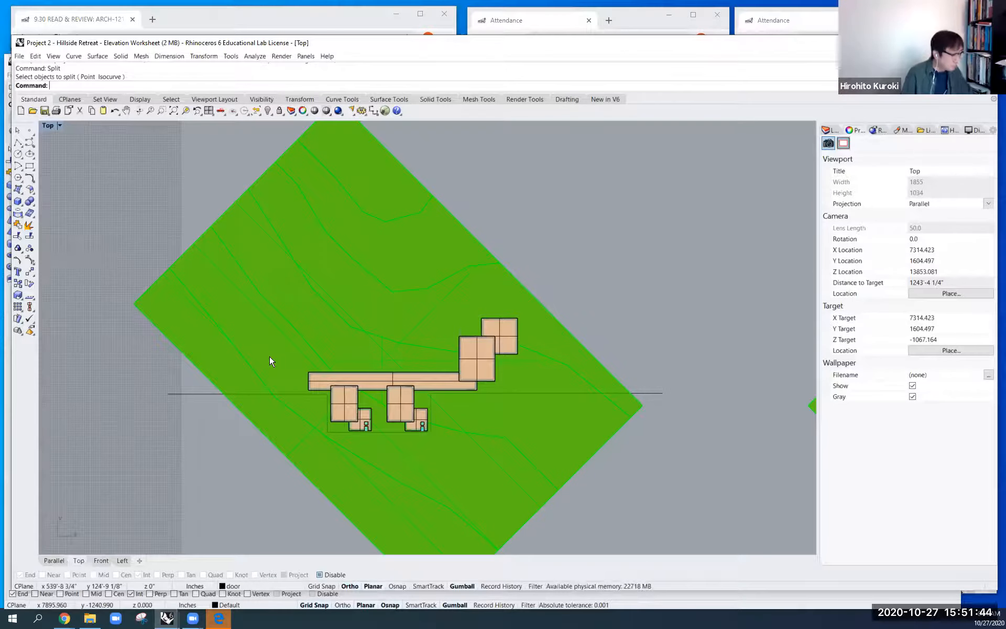
Split the second PROJECT NORTH site's terrain polysurface using the stepped polyline as the cutting object.
{"action": "type", "text": "P"}
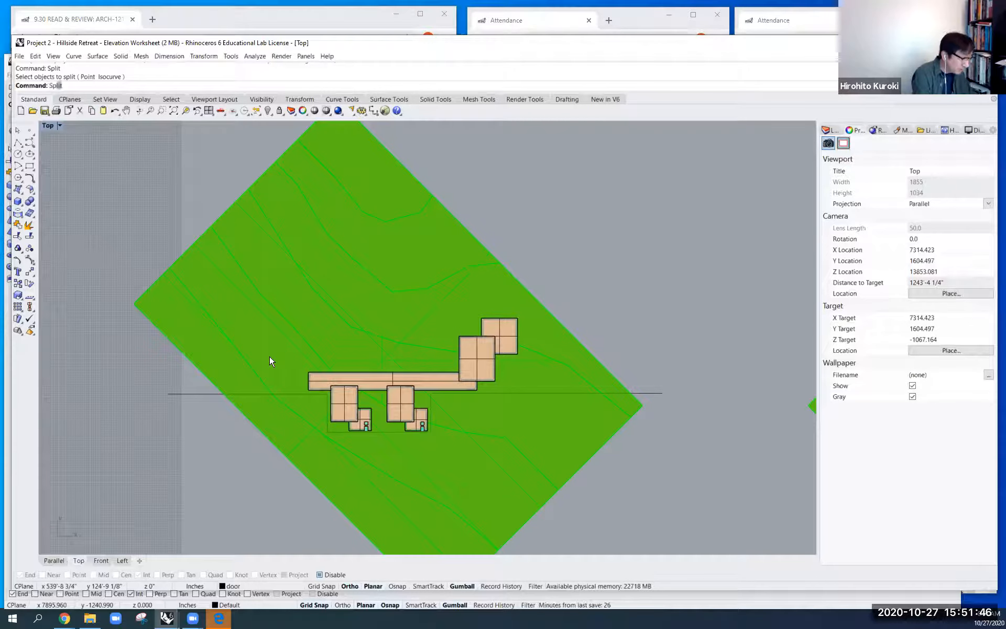
{"action": "key", "text": "BackSpace"}
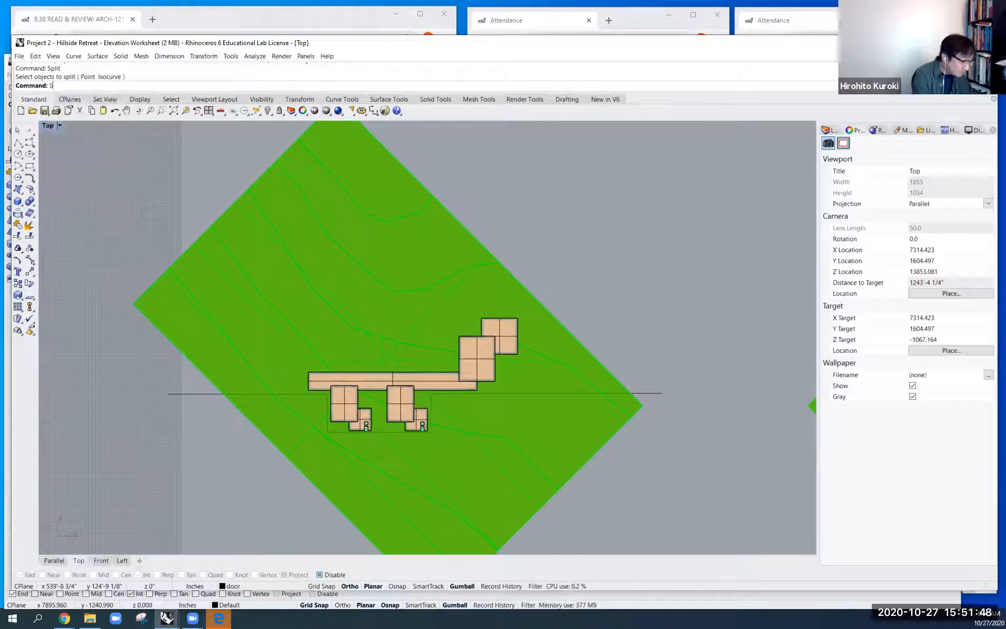
{"action": "key", "text": "Return"}
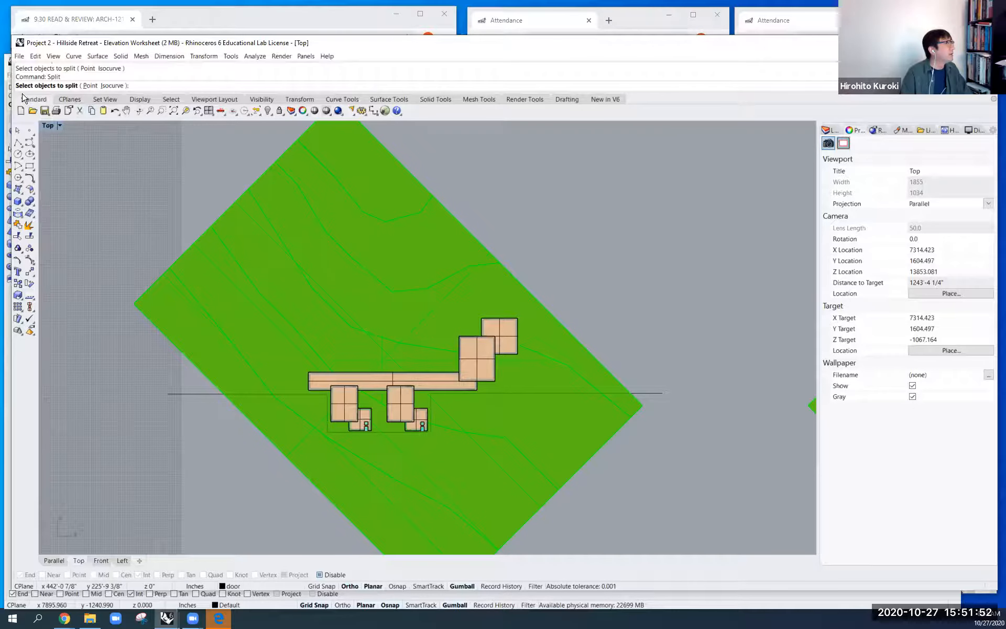
{"action": "left_click", "coordinate": [394, 293]}
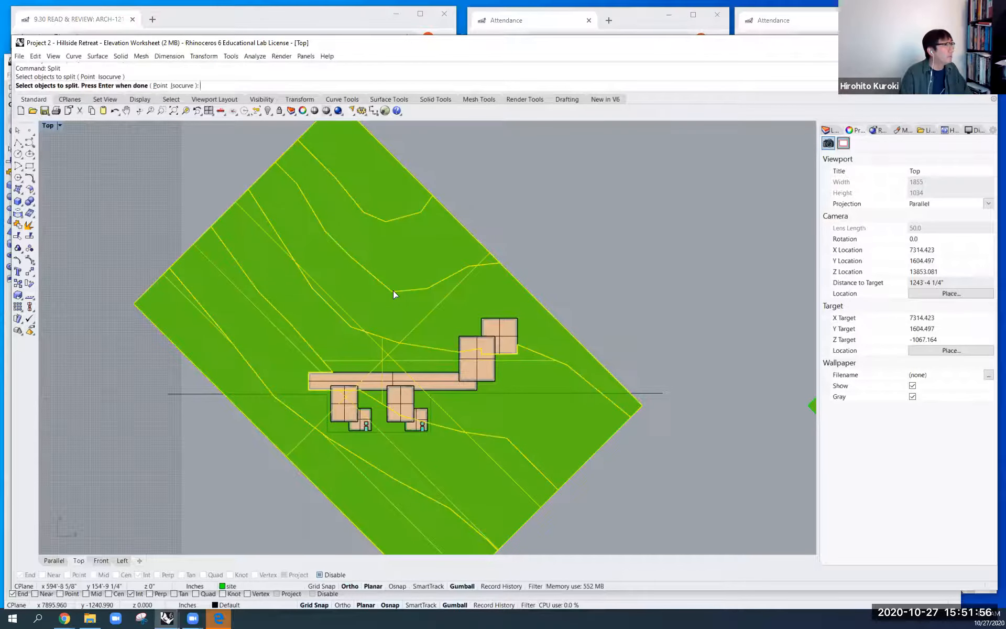
{"action": "key", "text": "Return"}
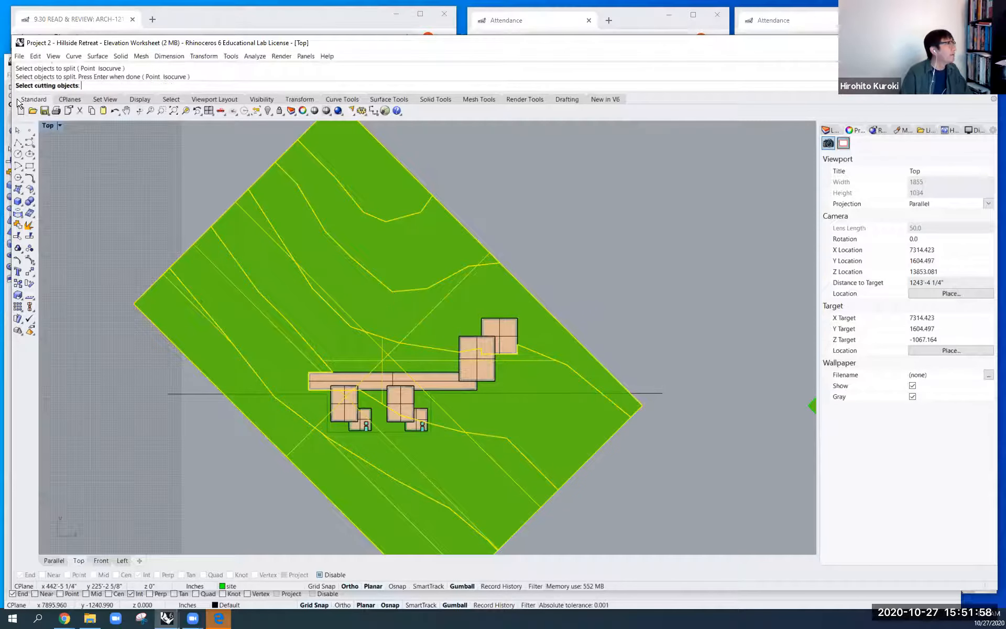
{"action": "left_click", "coordinate": [176, 394]}
{"action": "key", "text": "Return"}
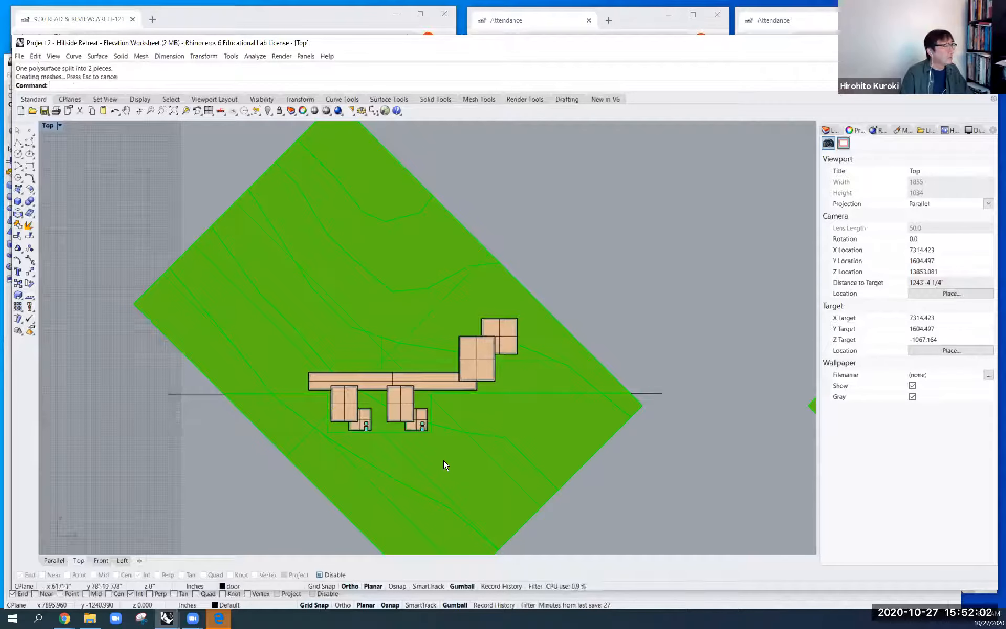
Delete the terrain piece south of the cut line, restoring the four-viewport layout.
{"action": "left_click", "coordinate": [571, 482]}
{"action": "left_click", "coordinate": [472, 264]}
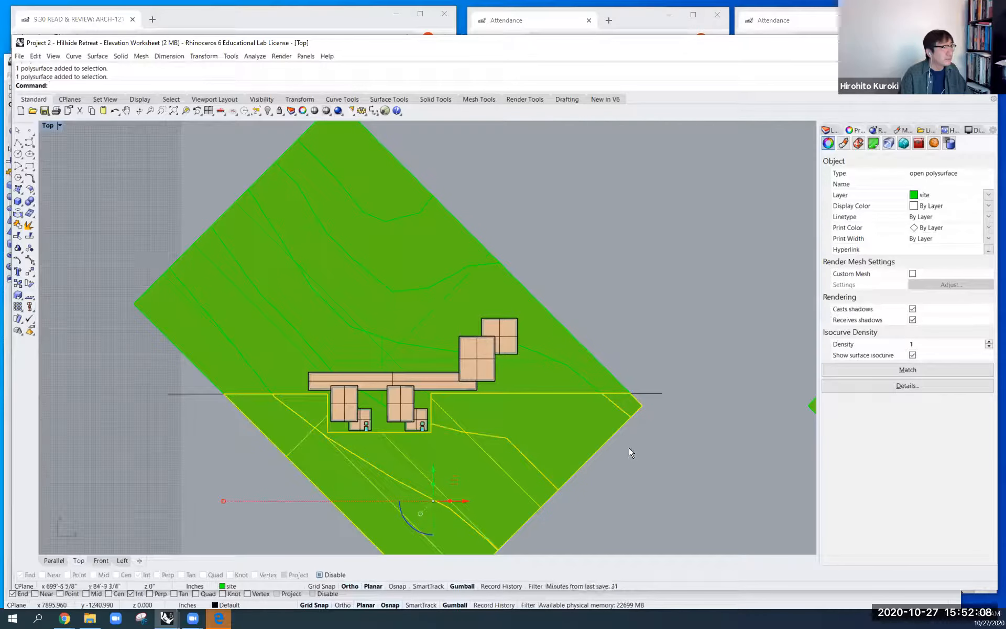
{"action": "scroll", "coordinate": [664, 433], "scroll_direction": "down", "scroll_amount": 4}
{"action": "right_click_drag", "start_coordinate": [679, 344], "coordinate": [580, 271]}
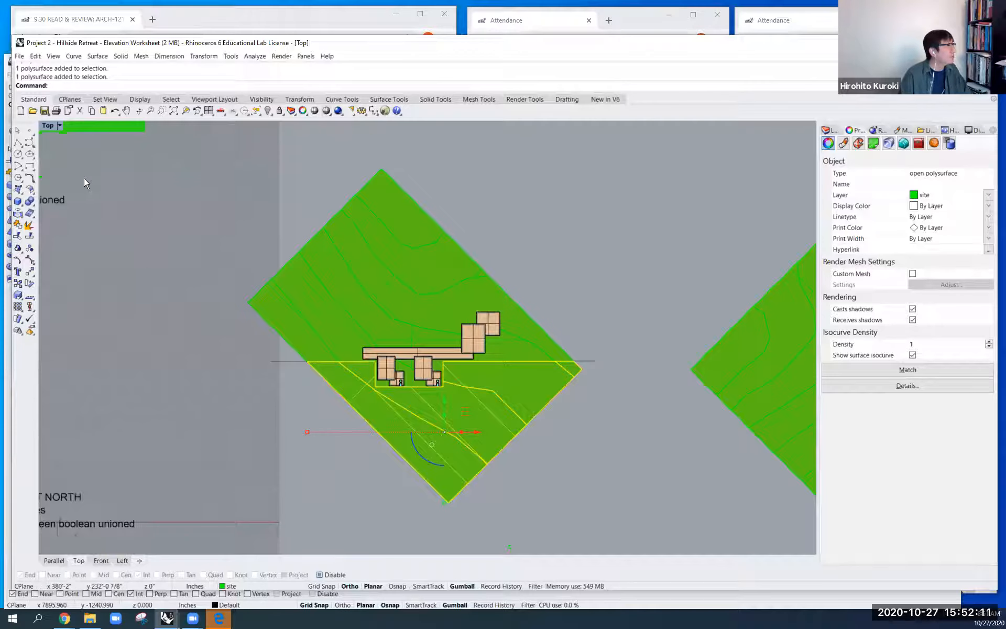
{"action": "double_click", "coordinate": [47, 125]}
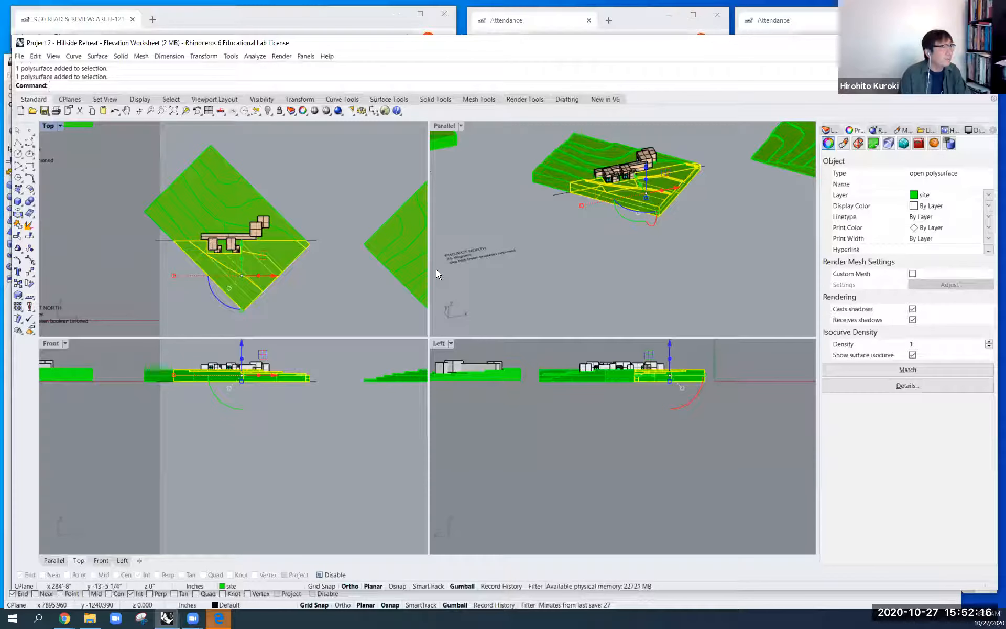
{"action": "key", "text": "Delete"}
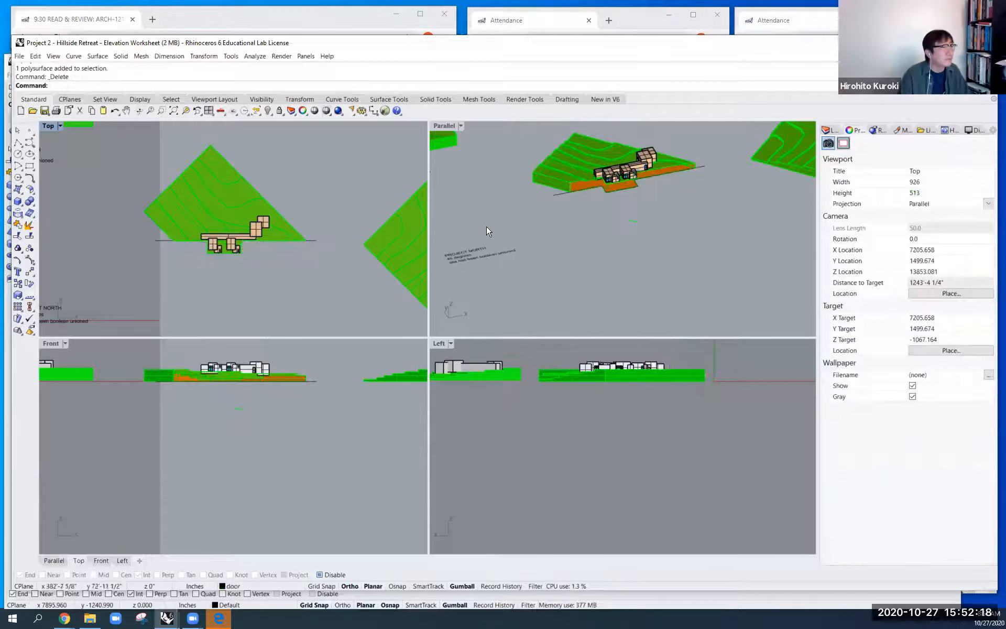
Inspect the exposed cut face below the building in the Parallel and Front views.
{"action": "scroll", "coordinate": [634, 178], "scroll_direction": "up", "scroll_amount": 4}
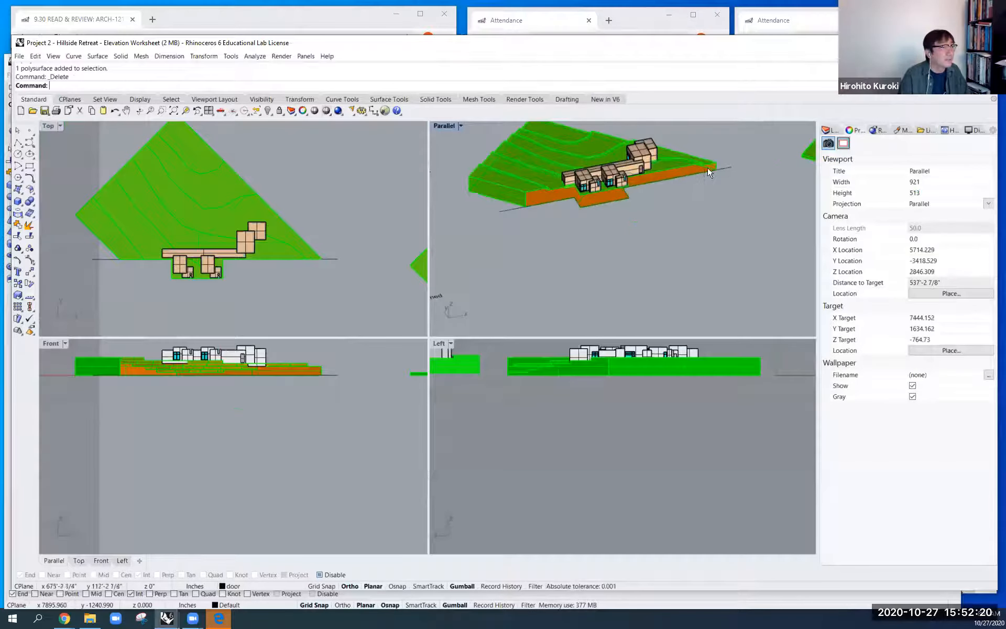
{"action": "scroll", "coordinate": [691, 171], "scroll_direction": "up", "scroll_amount": 2}
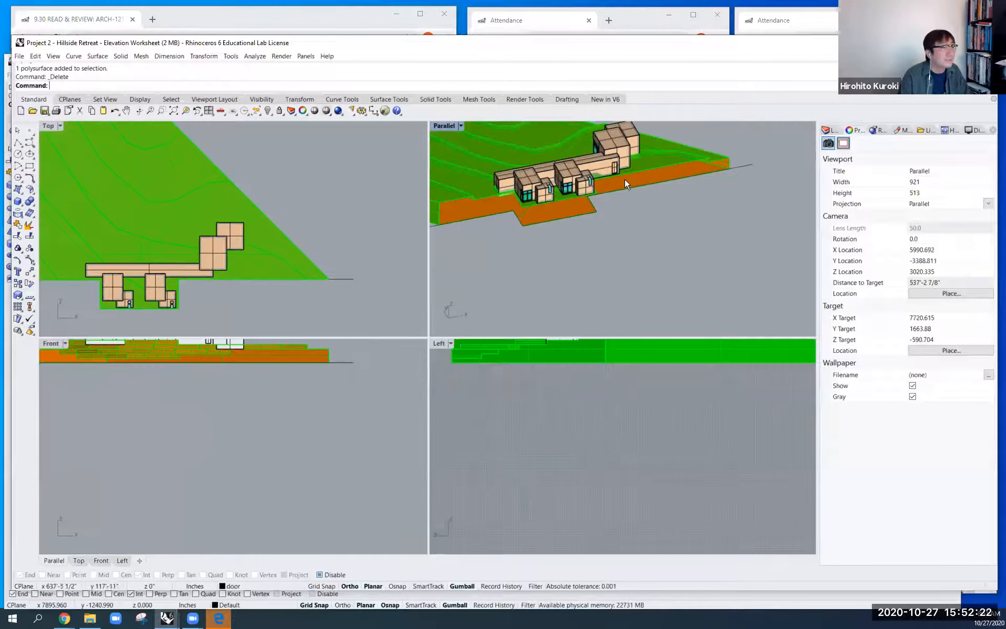
{"action": "mouse_move", "coordinate": [639, 203]}
{"action": "right_mouse_down"}
{"action": "mouse_move", "coordinate": [656, 206]}
{"action": "mouse_move", "coordinate": [647, 205]}
{"action": "right_mouse_up"}
{"action": "left_click", "coordinate": [288, 353]}
{"action": "key", "text": "ctrl+shift+e"}
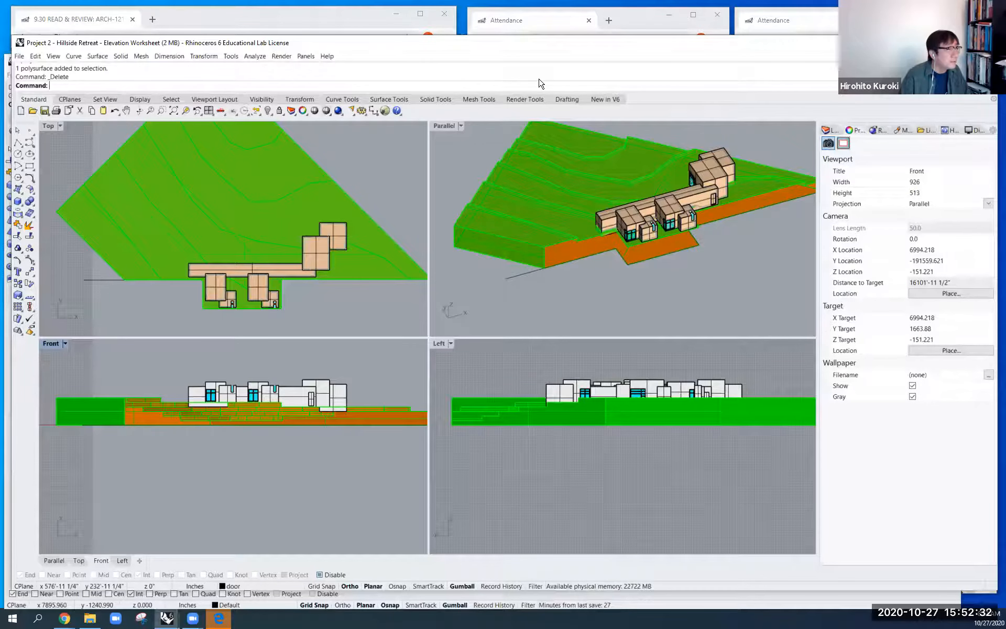
{"action": "left_click_drag", "start_coordinate": [570, 146], "coordinate": [615, 145]}
{"action": "mouse_move", "coordinate": [550, 165]}
{"action": "left_mouse_down"}
{"action": "mouse_move", "coordinate": [618, 168]}
{"action": "mouse_move", "coordinate": [351, 454]}
{"action": "mouse_move", "coordinate": [247, 454]}
{"action": "mouse_move", "coordinate": [244, 418]}
{"action": "left_mouse_up"}
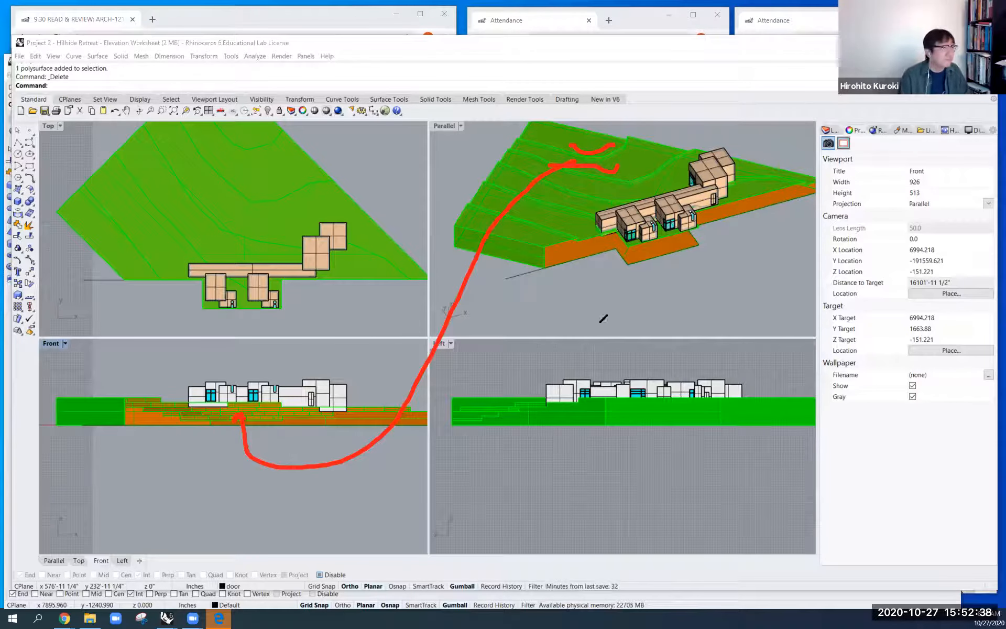
{"action": "mouse_move", "coordinate": [541, 250]}
{"action": "left_mouse_down"}
{"action": "mouse_move", "coordinate": [612, 230]}
{"action": "mouse_move", "coordinate": [625, 242]}
{"action": "mouse_move", "coordinate": [683, 234]}
{"action": "mouse_move", "coordinate": [755, 193]}
{"action": "mouse_move", "coordinate": [829, 183]}
{"action": "left_mouse_up"}
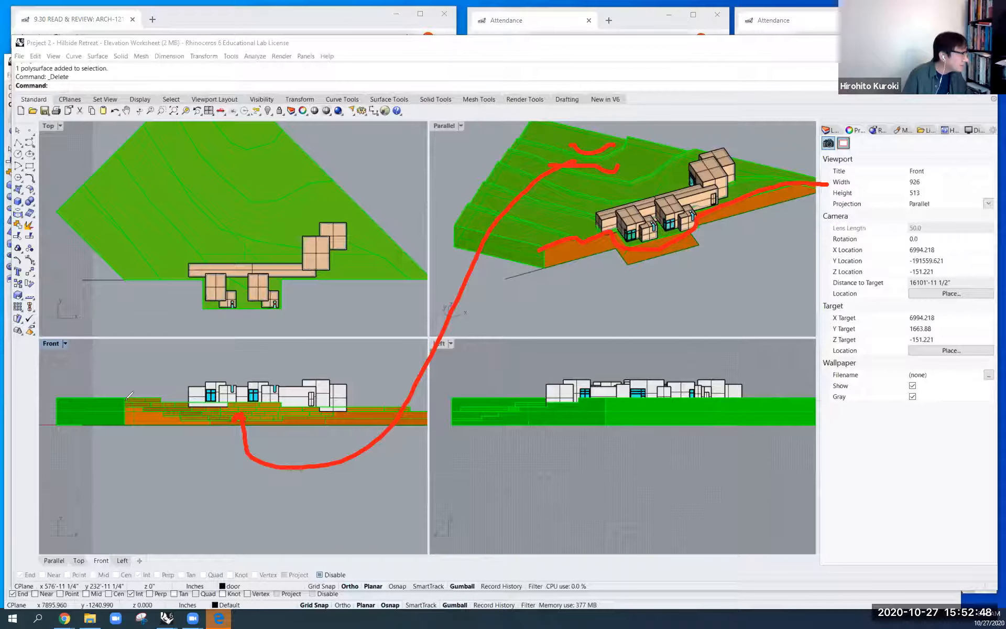
{"action": "left_click_drag", "start_coordinate": [123, 399], "coordinate": [434, 415]}
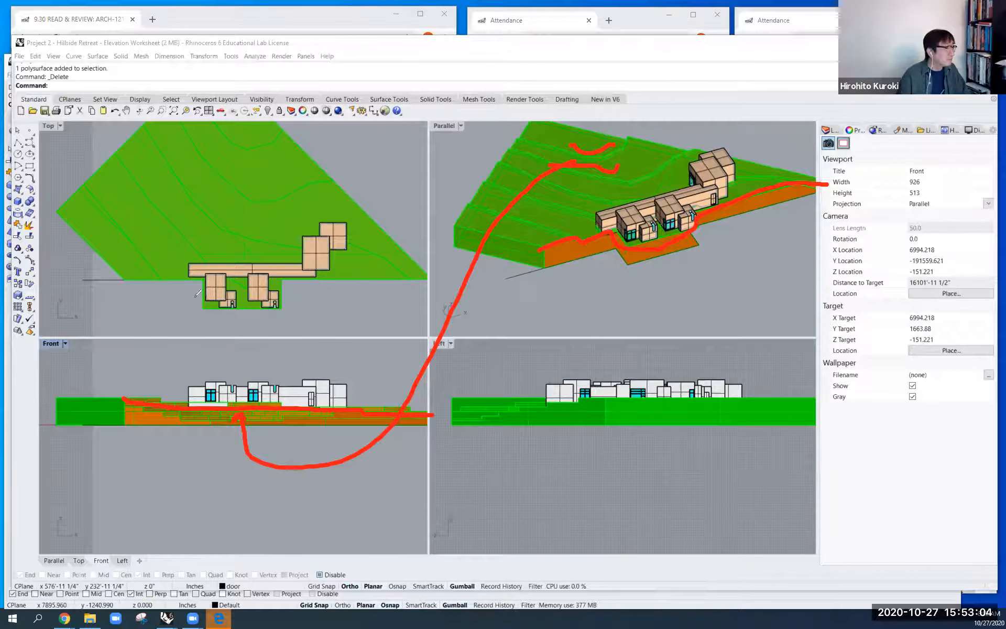
{"action": "left_click", "coordinate": [571, 322]}
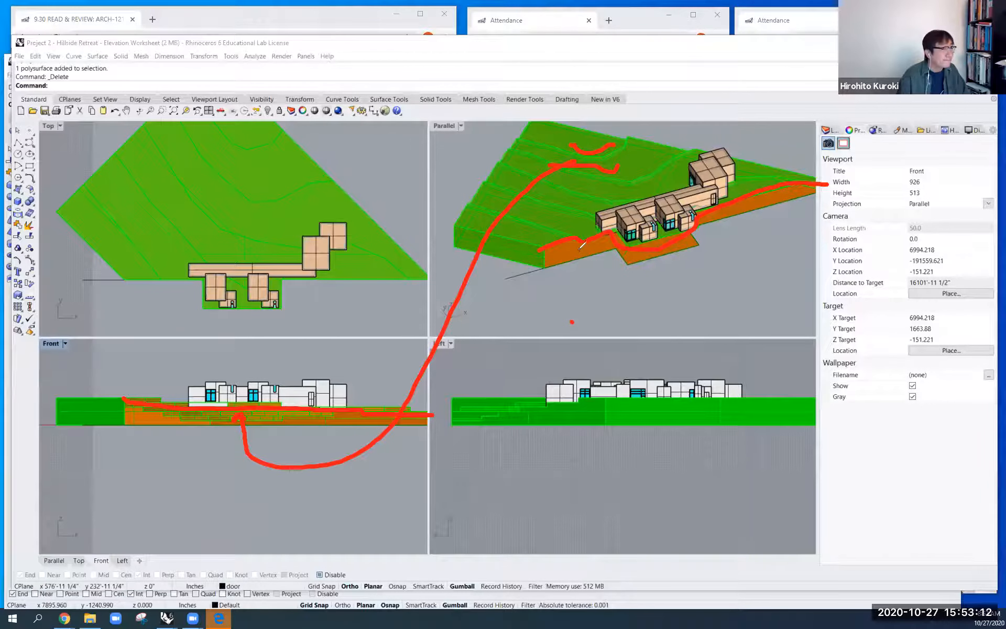
{"action": "left_click", "coordinate": [487, 100]}
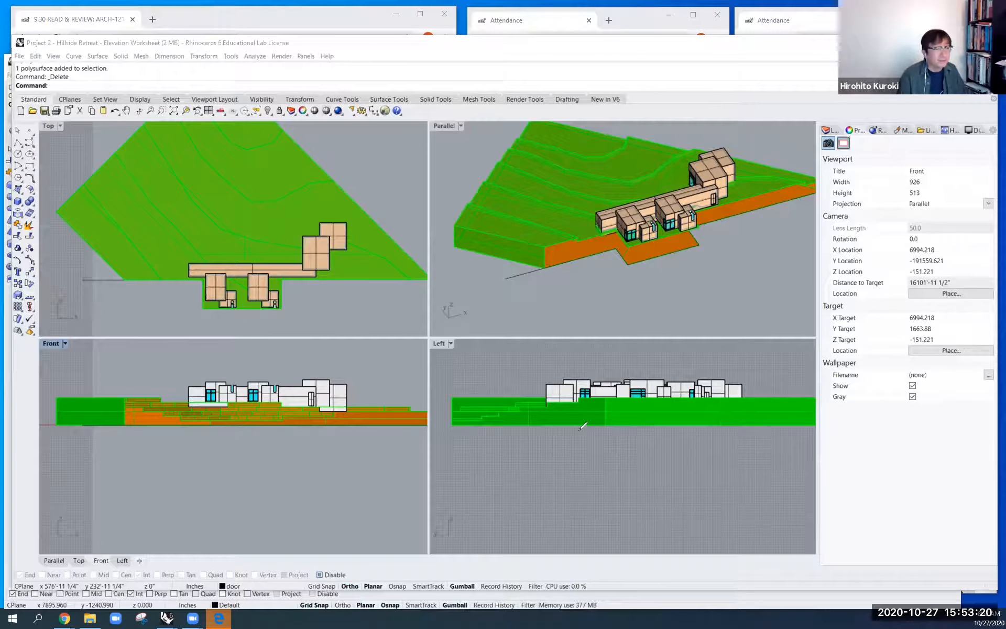
{"action": "left_click_drag", "start_coordinate": [258, 414], "coordinate": [249, 414]}
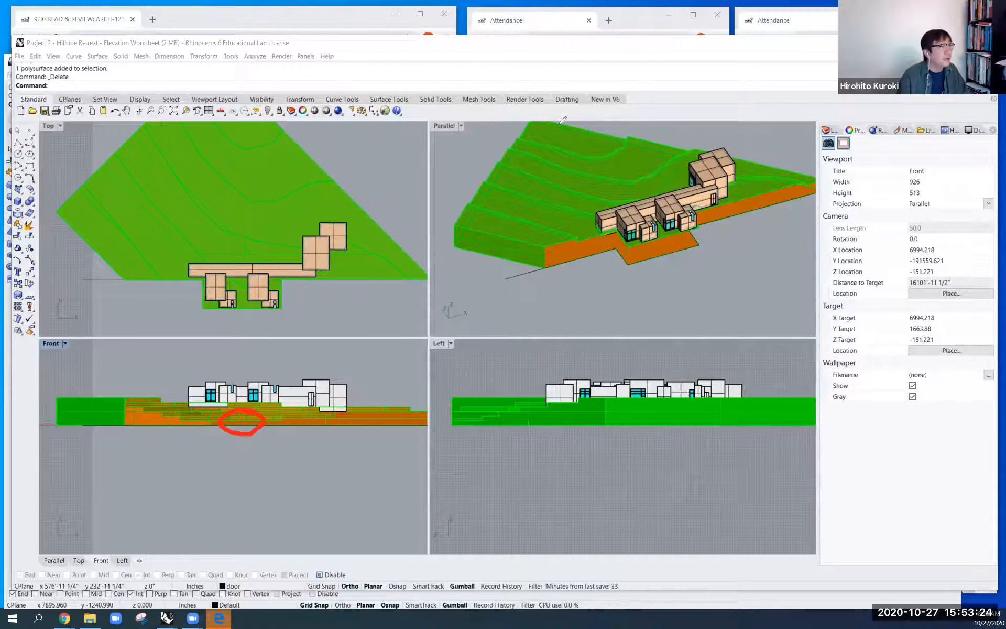
{"action": "left_click", "coordinate": [619, 73]}
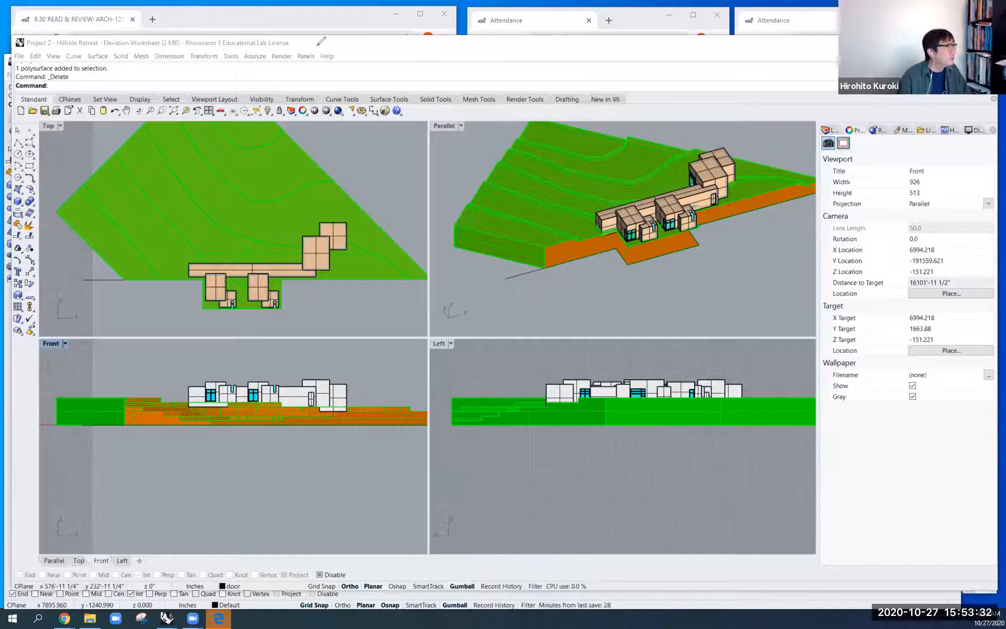
Draw a stepped polyline in the Top view across the next site copy to the east, following the building's west side and wrapping its south end.
{"action": "scroll", "coordinate": [711, 216], "scroll_direction": "down", "scroll_amount": 2}
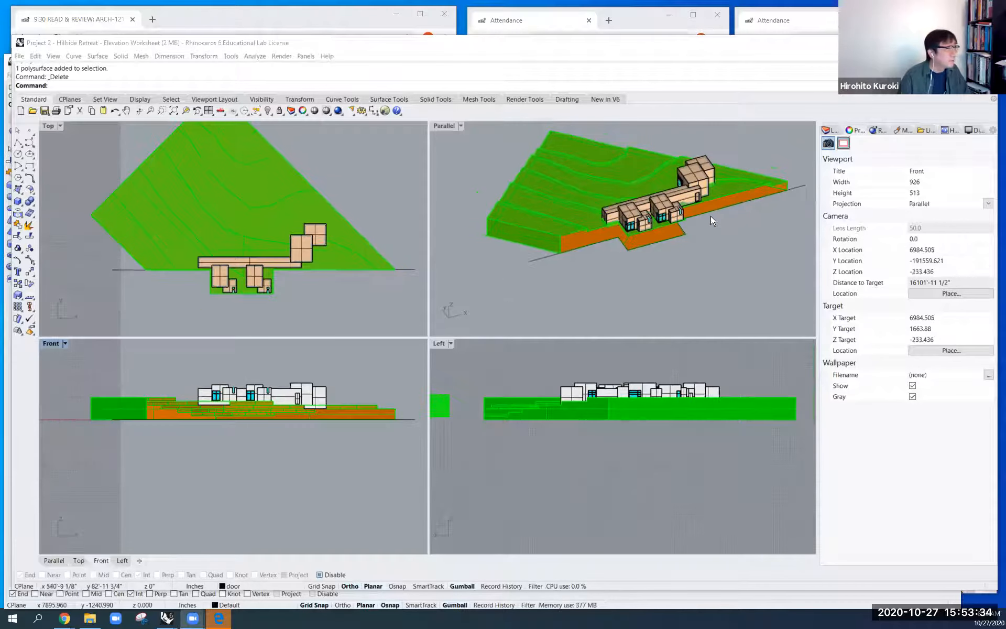
{"action": "left_click", "coordinate": [726, 259]}
{"action": "scroll", "coordinate": [726, 260], "scroll_direction": "down", "scroll_amount": 10}
{"action": "scroll", "coordinate": [727, 259], "scroll_direction": "up", "scroll_amount": 6}
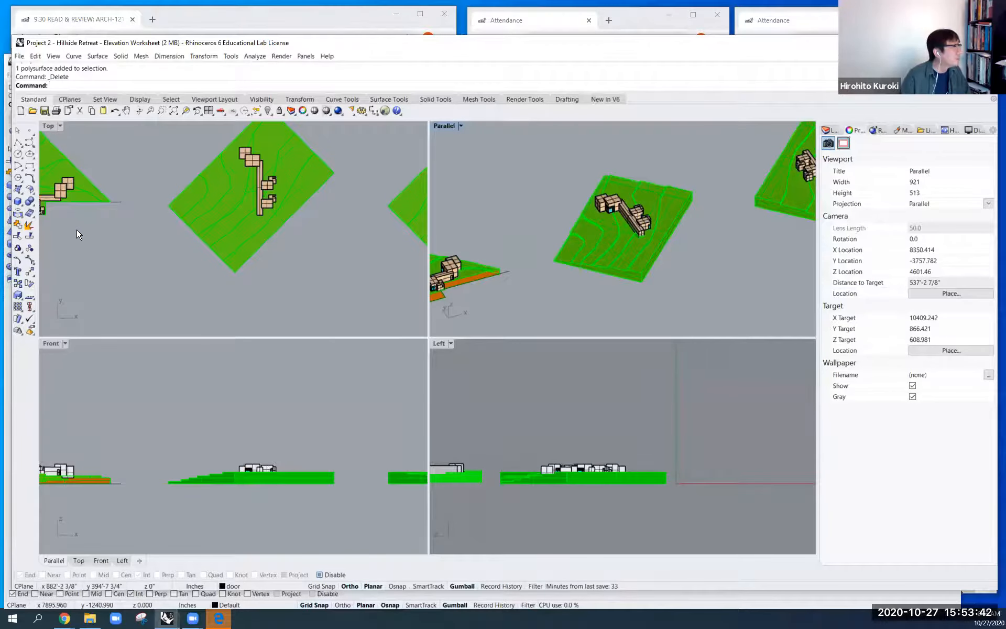
{"action": "left_click", "coordinate": [17, 143]}
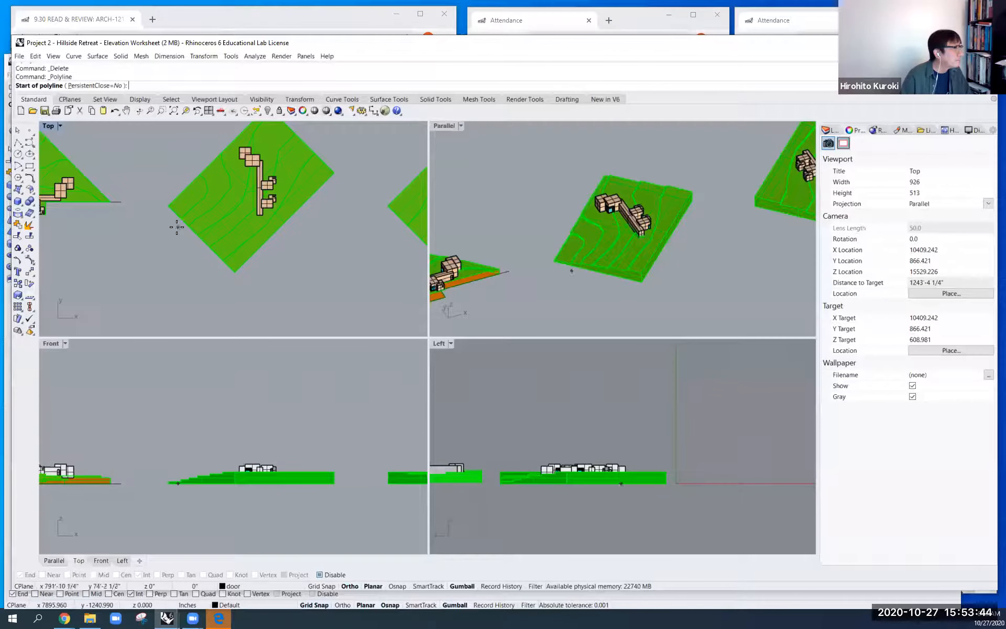
{"action": "scroll", "coordinate": [251, 191], "scroll_direction": "up", "scroll_amount": 6}
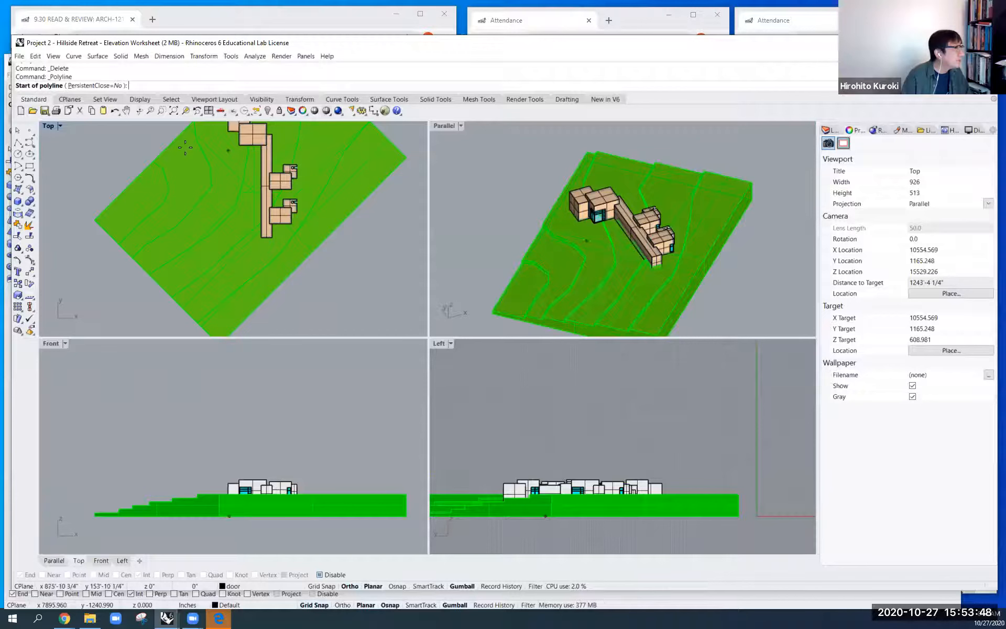
{"action": "left_click", "coordinate": [125, 147]}
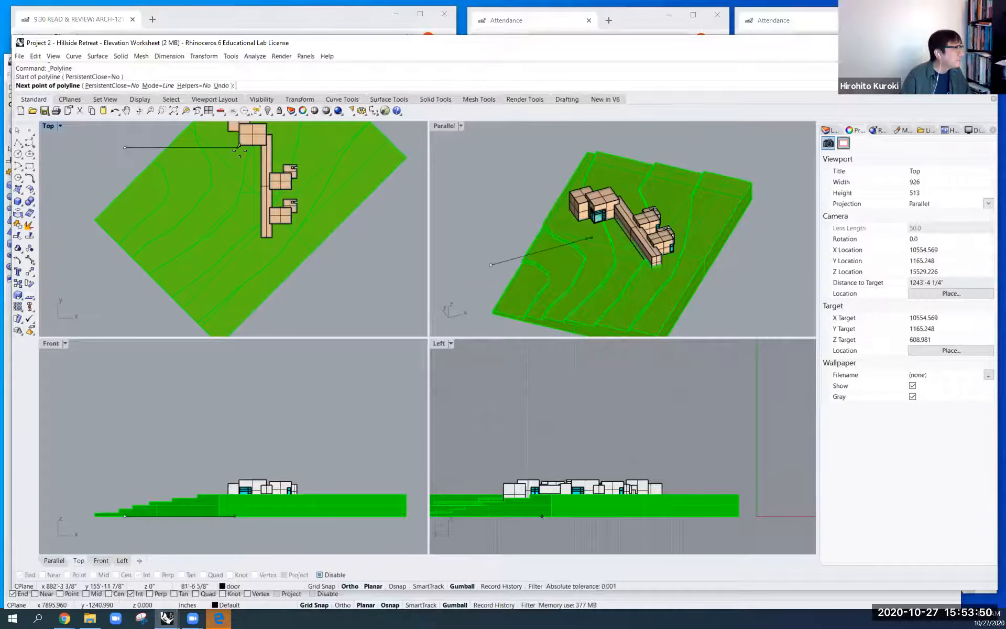
{"action": "left_click", "coordinate": [255, 147]}
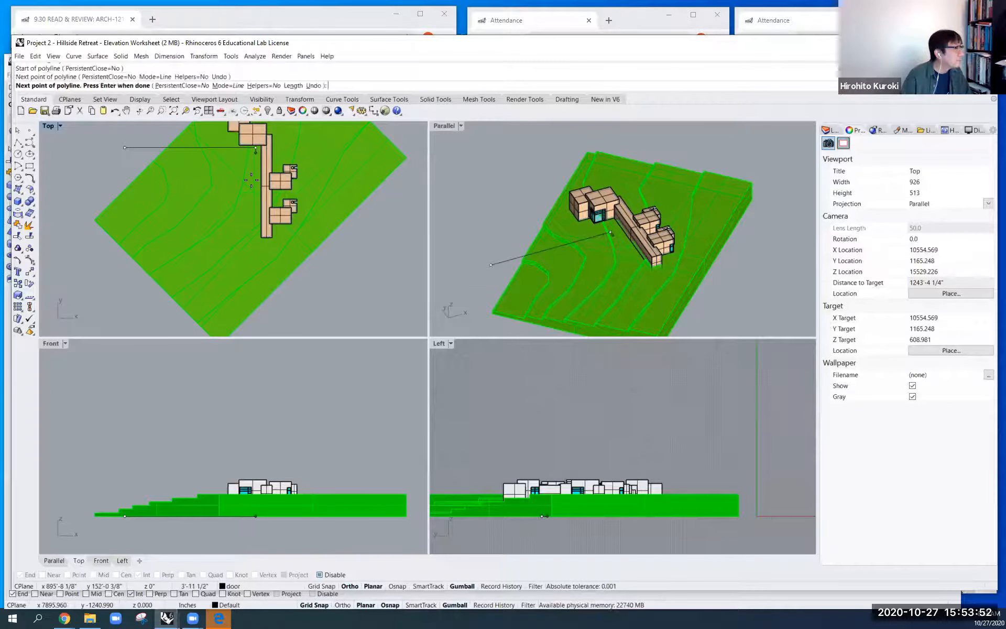
{"action": "left_click", "coordinate": [256, 241]}
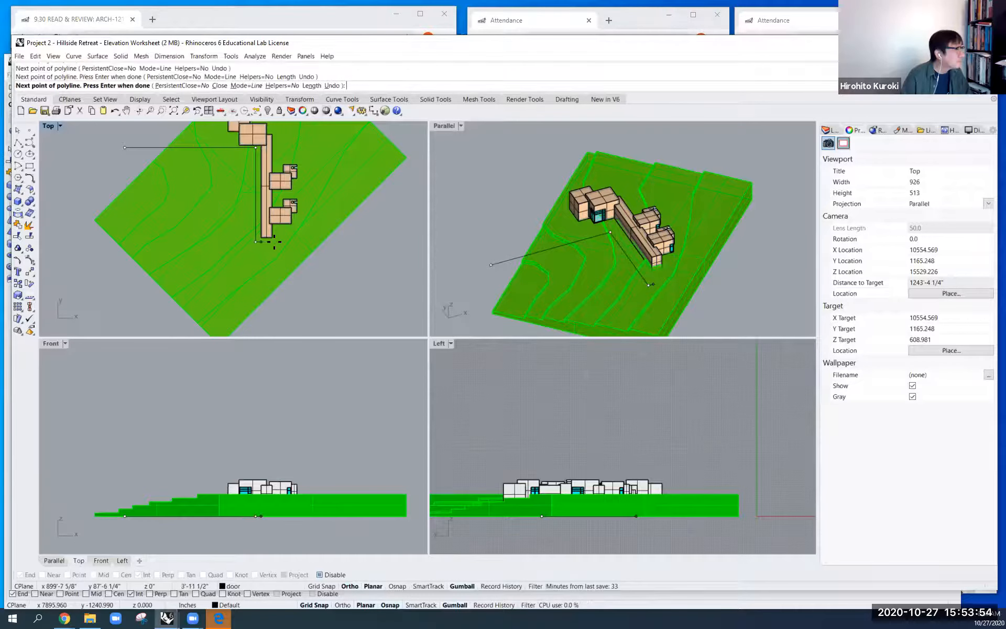
{"action": "scroll", "coordinate": [278, 242], "scroll_direction": "up", "scroll_amount": 2}
{"action": "left_click", "coordinate": [276, 242]}
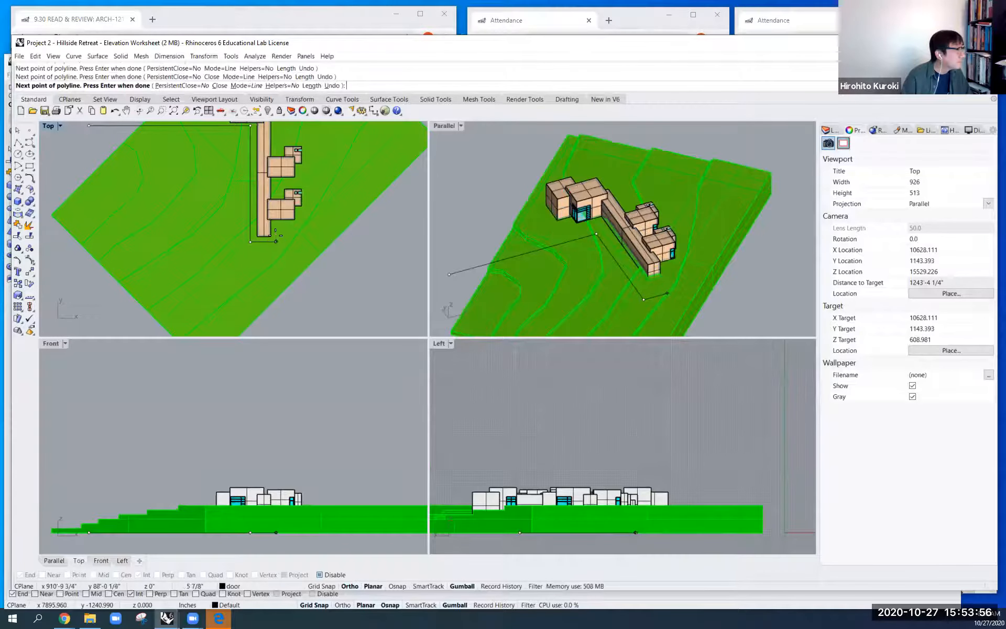
{"action": "left_click", "coordinate": [277, 223]}
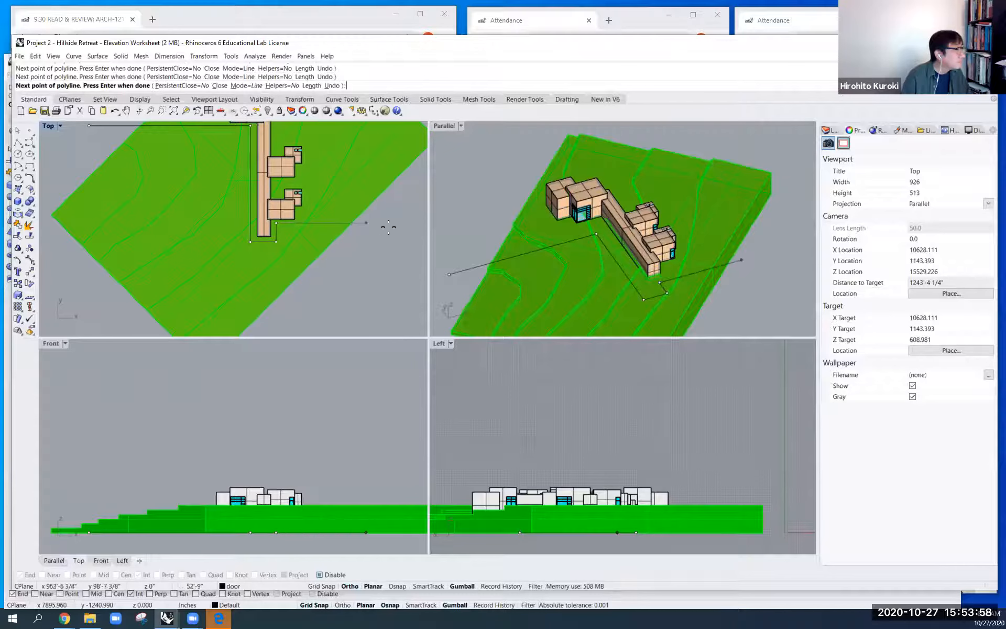
{"action": "left_click", "coordinate": [409, 227]}
{"action": "key", "text": "Return"}
Split this site's terrain polysurface using the new stepped polyline as the cutting object.
{"action": "scroll", "coordinate": [303, 225], "scroll_direction": "up", "scroll_amount": 2}
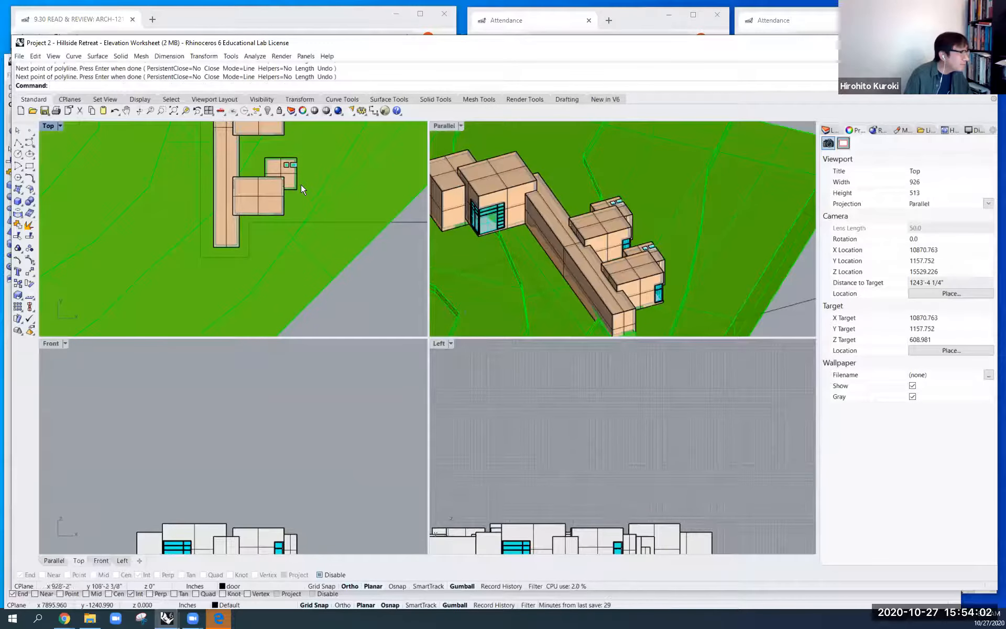
{"action": "key", "text": "ctrl+alt+e"}
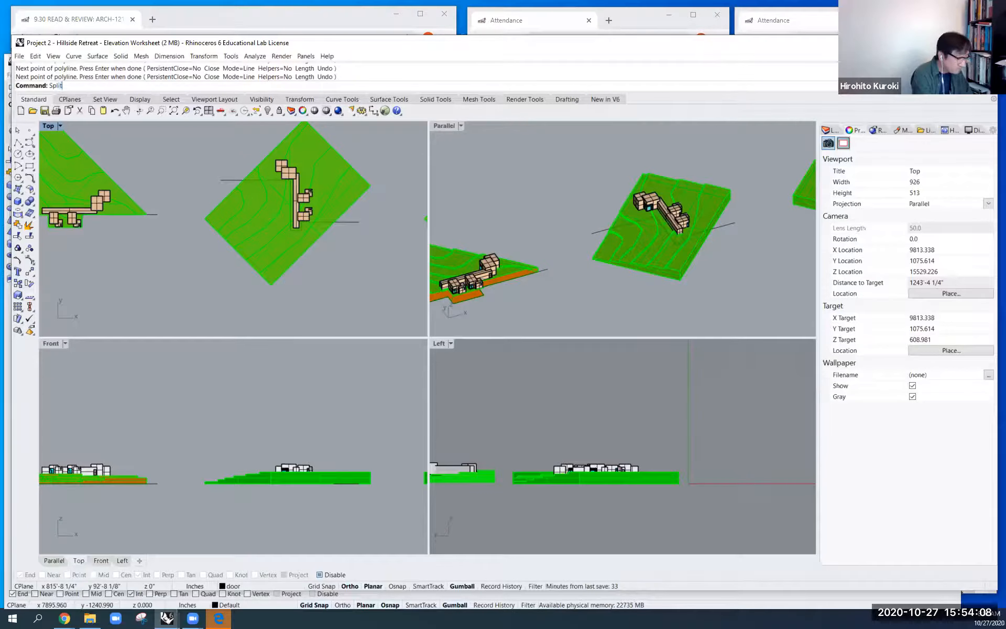
{"action": "key", "text": "Return"}
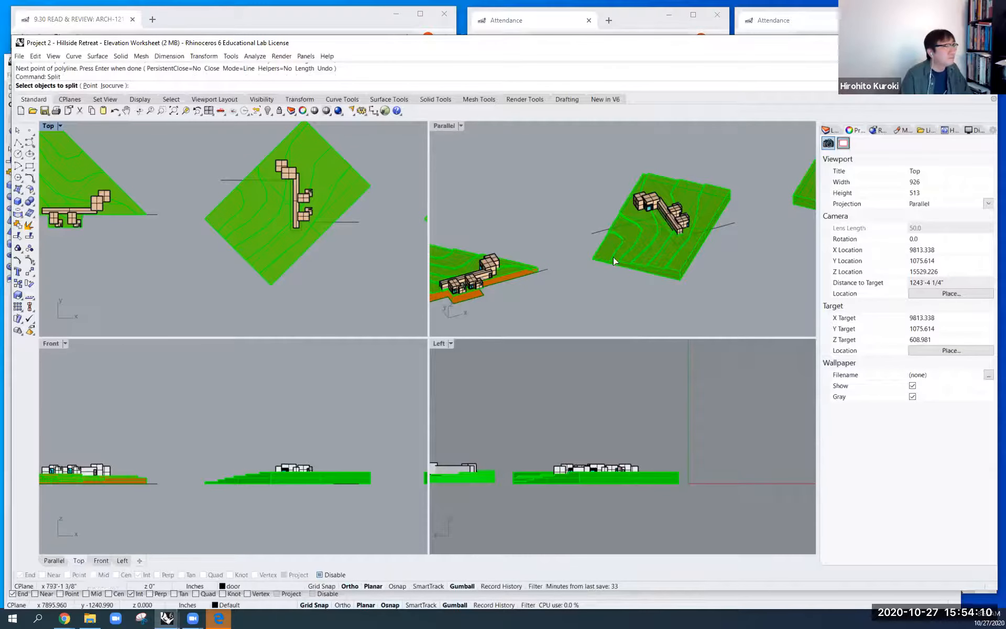
{"action": "left_click", "coordinate": [614, 261]}
{"action": "key", "text": "Return"}
{"action": "left_click", "coordinate": [593, 233]}
{"action": "key", "text": "Return"}
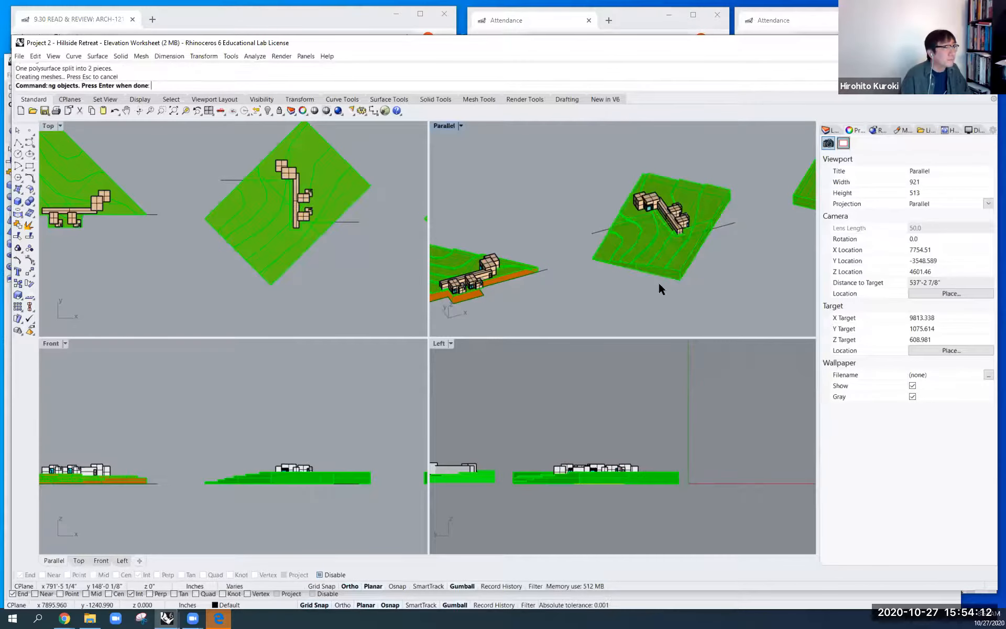
Delete the split-off terrain piece in front of the building, south and west of the stepped cut line.
{"action": "left_click", "coordinate": [664, 266]}
{"action": "key", "text": "Delete"}
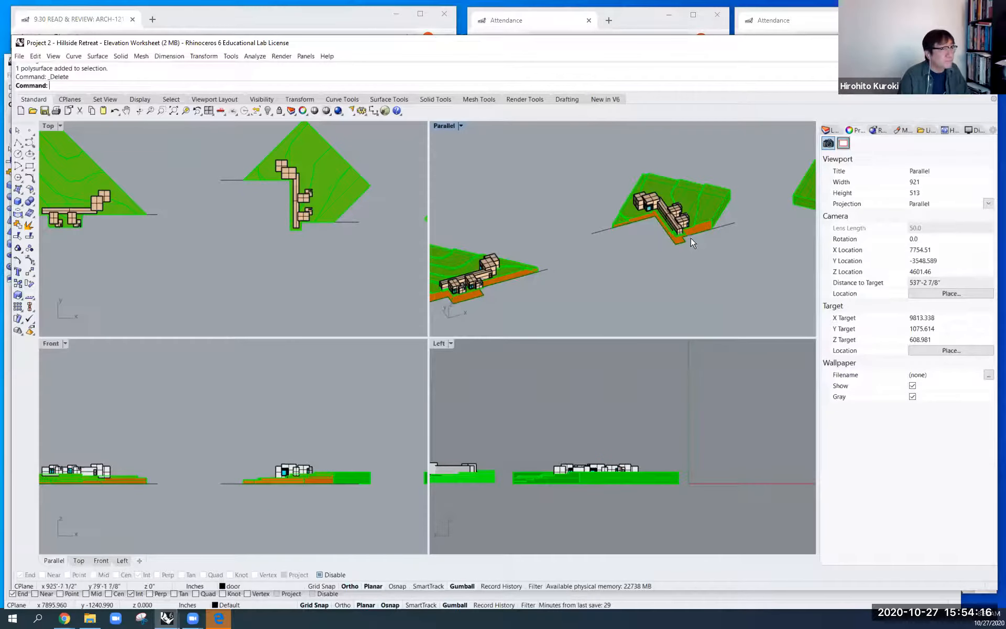
{"action": "scroll", "coordinate": [294, 496], "scroll_direction": "up", "scroll_amount": 10}
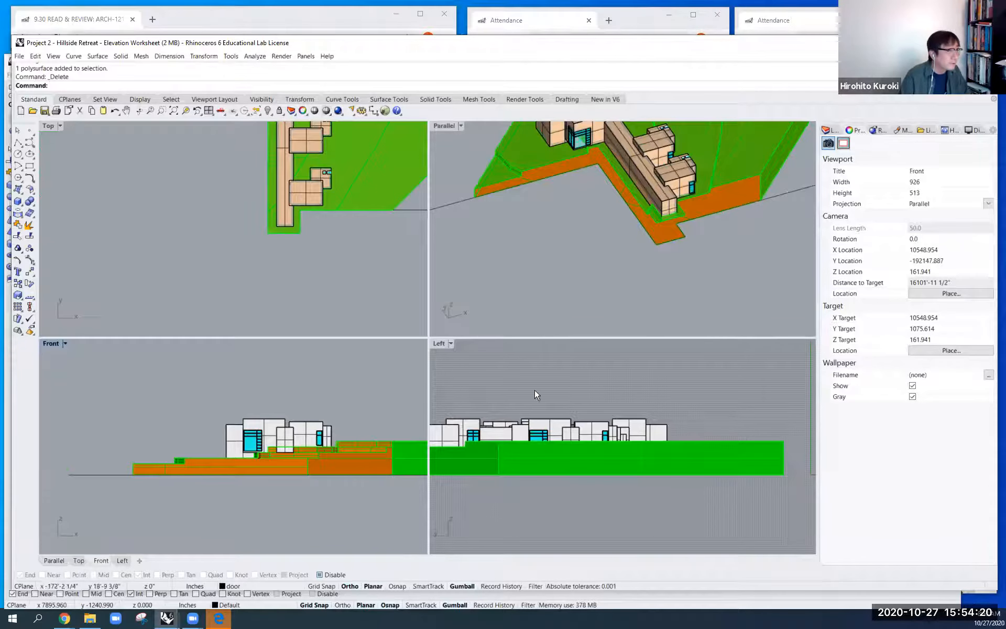
{"action": "scroll", "coordinate": [308, 444], "scroll_direction": "up", "scroll_amount": 2}
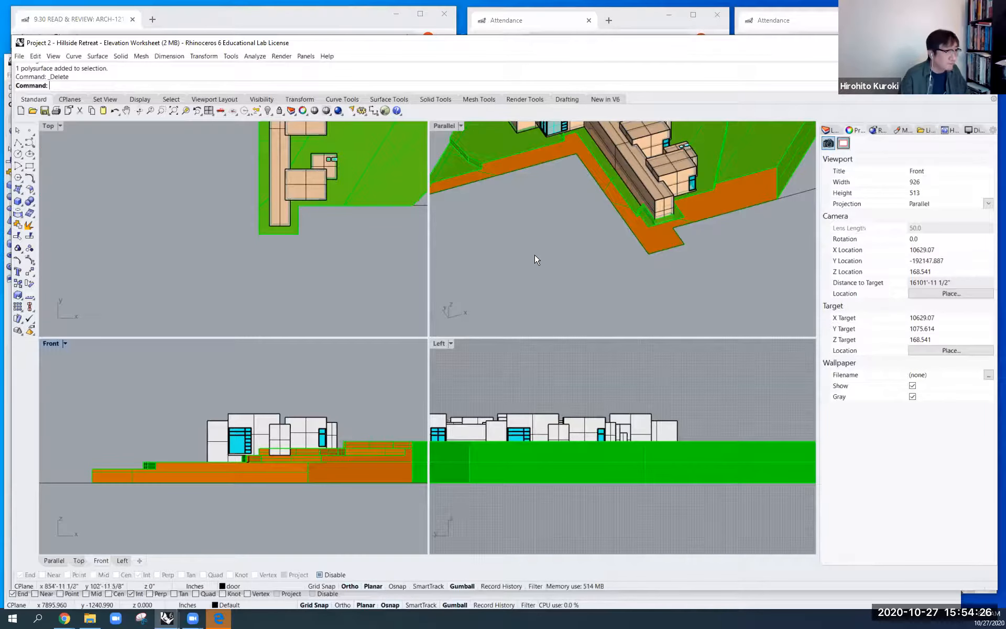
Create a Make2D drawing of the four PROJECT NORTH site copies from the Front view, using View projection and properties from input objects.
{"action": "scroll", "coordinate": [535, 255], "scroll_direction": "down", "scroll_amount": 4}
{"action": "scroll", "coordinate": [381, 385], "scroll_direction": "down", "scroll_amount": 4}
{"action": "scroll", "coordinate": [445, 296], "scroll_direction": "down", "scroll_amount": 4}
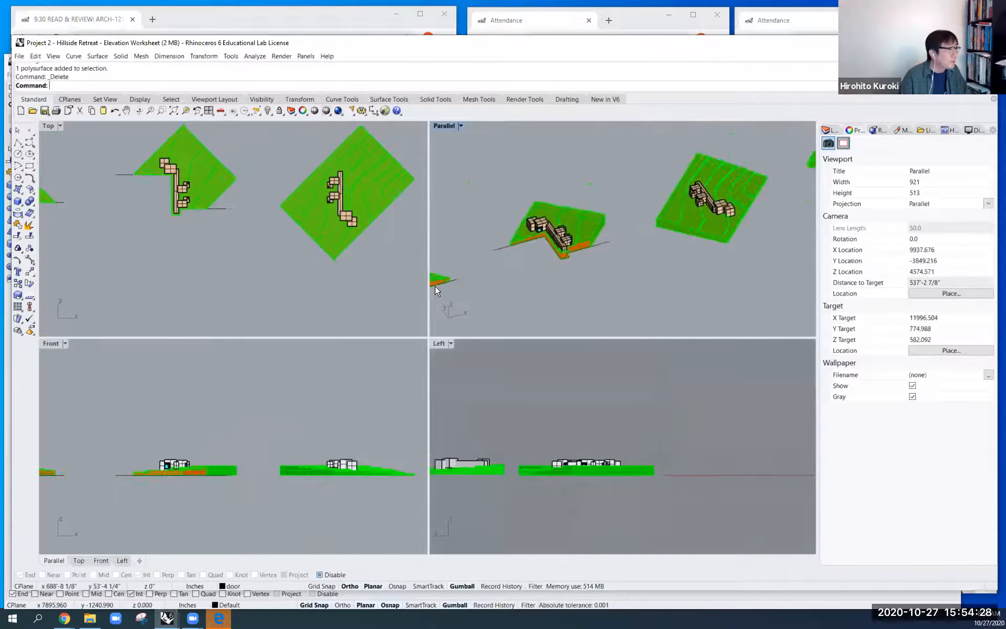
{"action": "scroll", "coordinate": [388, 295], "scroll_direction": "down", "scroll_amount": 4}
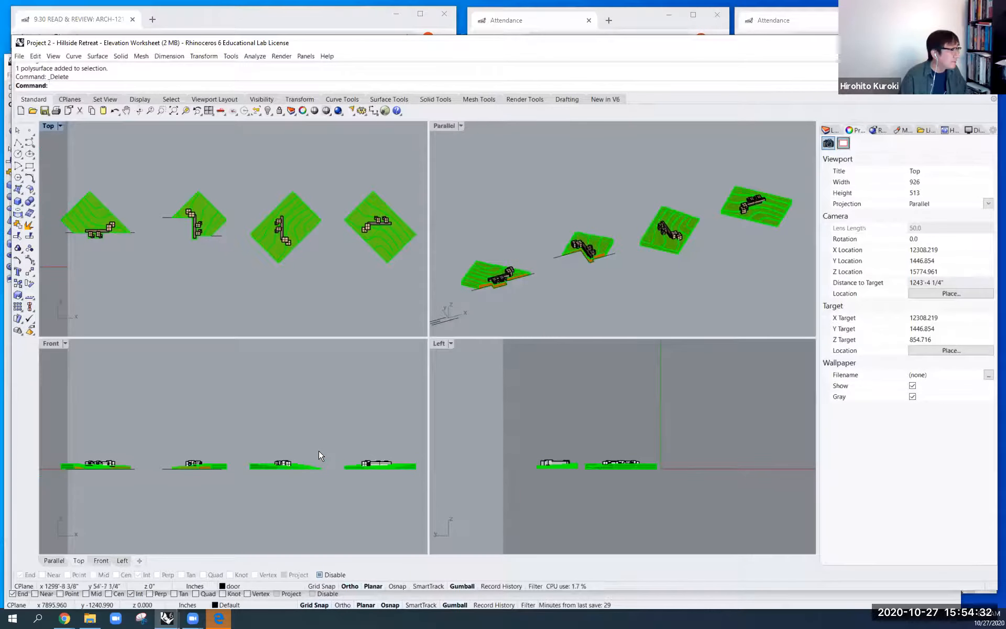
{"action": "left_click", "coordinate": [121, 460]}
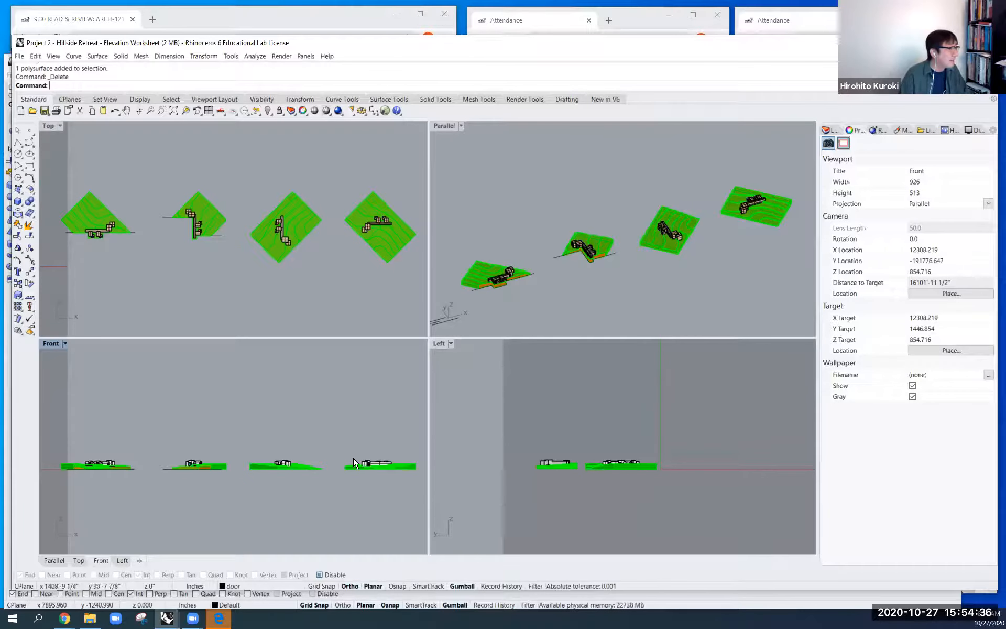
{"action": "type", "text": "make2d"}
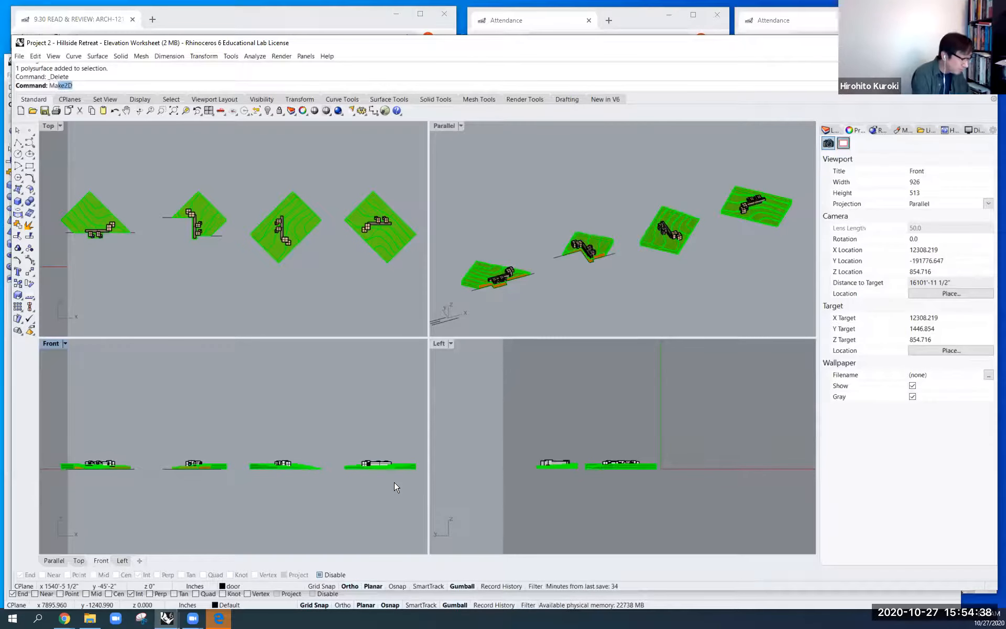
{"action": "key", "text": "Return"}
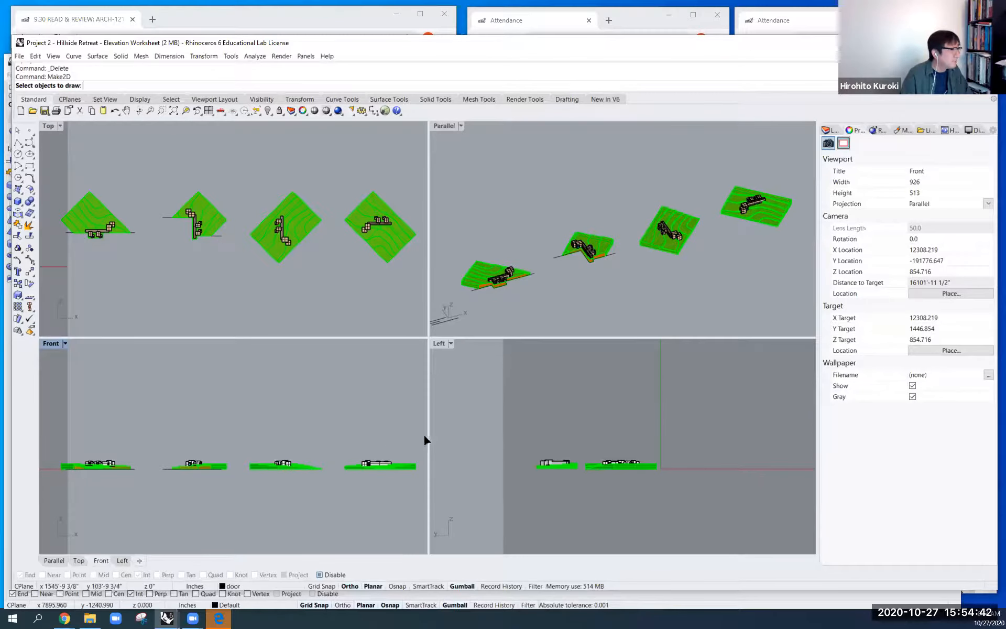
{"action": "left_click_drag", "start_coordinate": [420, 430], "coordinate": [49, 500]}
{"action": "key", "text": "Return"}
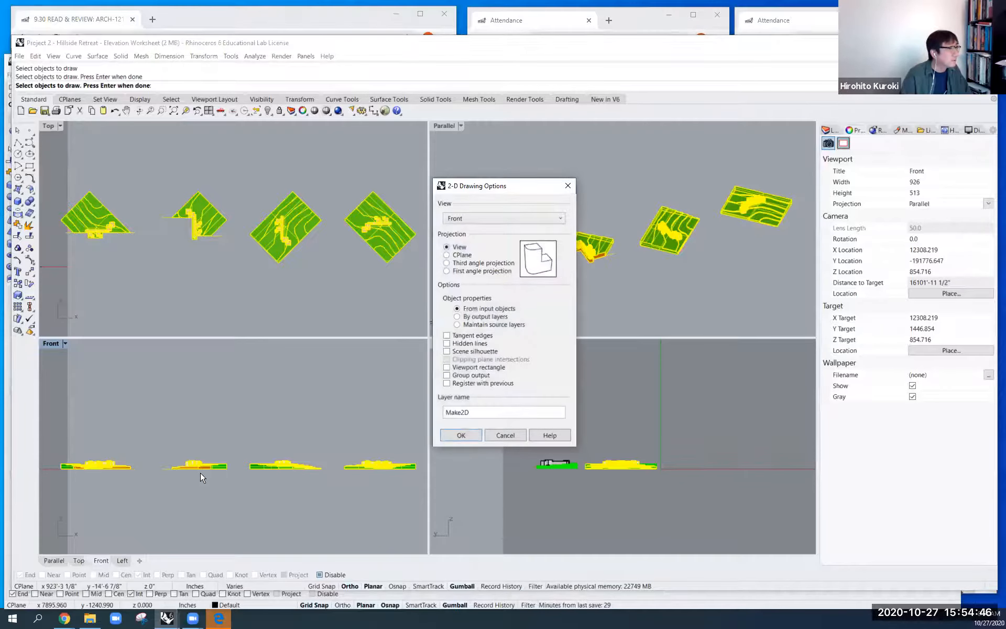
{"action": "left_click", "coordinate": [461, 436]}
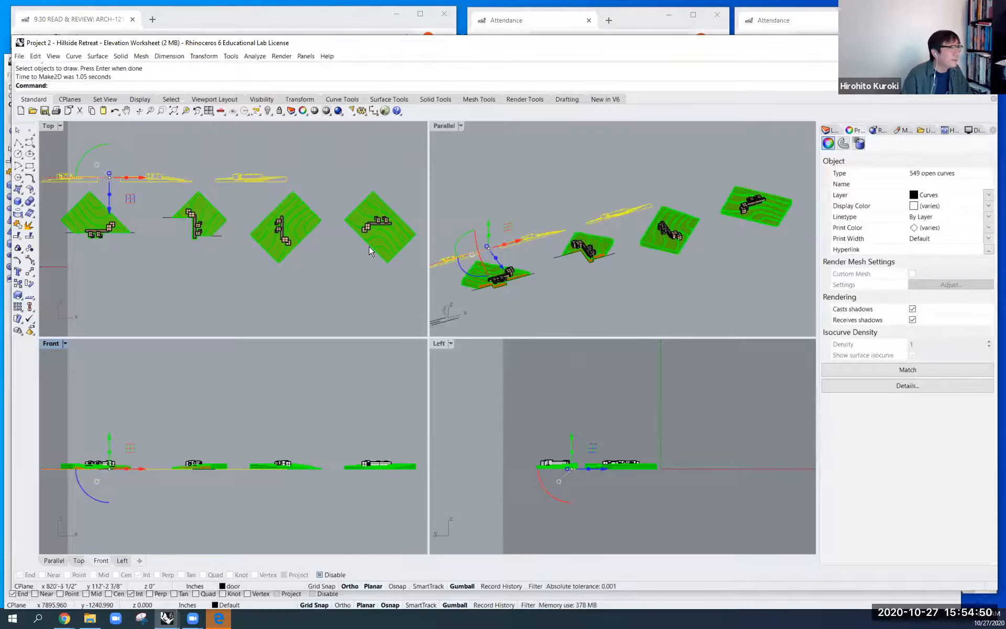
Move the generated 2D elevation curves south of the site models in the Top view and deselect them.
{"action": "scroll", "coordinate": [247, 213], "scroll_direction": "down", "scroll_amount": 6}
{"action": "scroll", "coordinate": [145, 196], "scroll_direction": "up", "scroll_amount": 6}
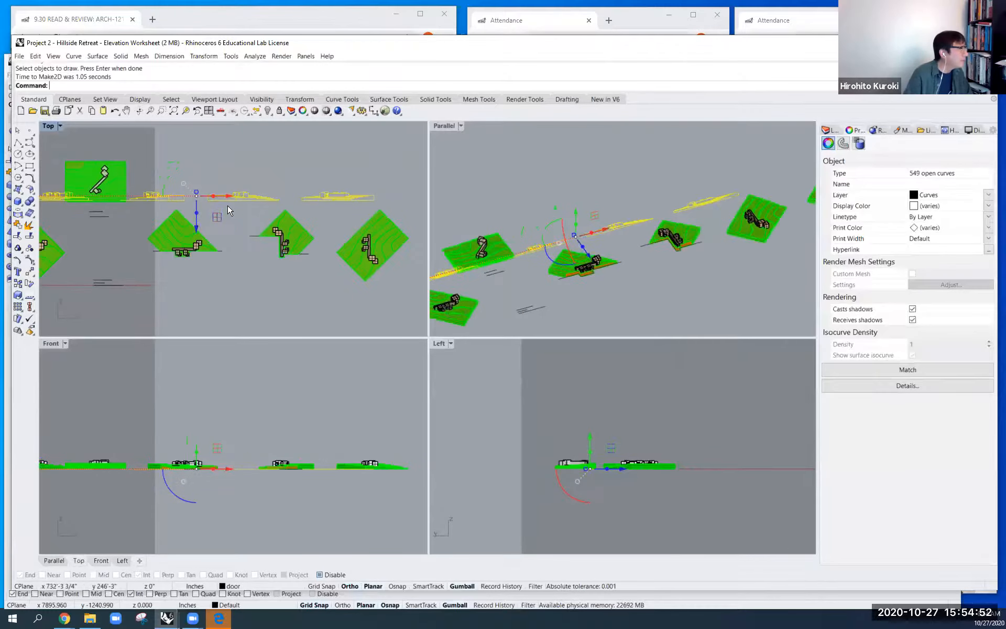
{"action": "scroll", "coordinate": [228, 206], "scroll_direction": "down", "scroll_amount": 8}
{"action": "left_click_drag", "start_coordinate": [216, 234], "coordinate": [172, 299]}
{"action": "key", "text": "Escape"}
Examine the row of four 2D elevations in the Top view and compare them with the site models above.
{"action": "scroll", "coordinate": [157, 259], "scroll_direction": "up", "scroll_amount": 10}
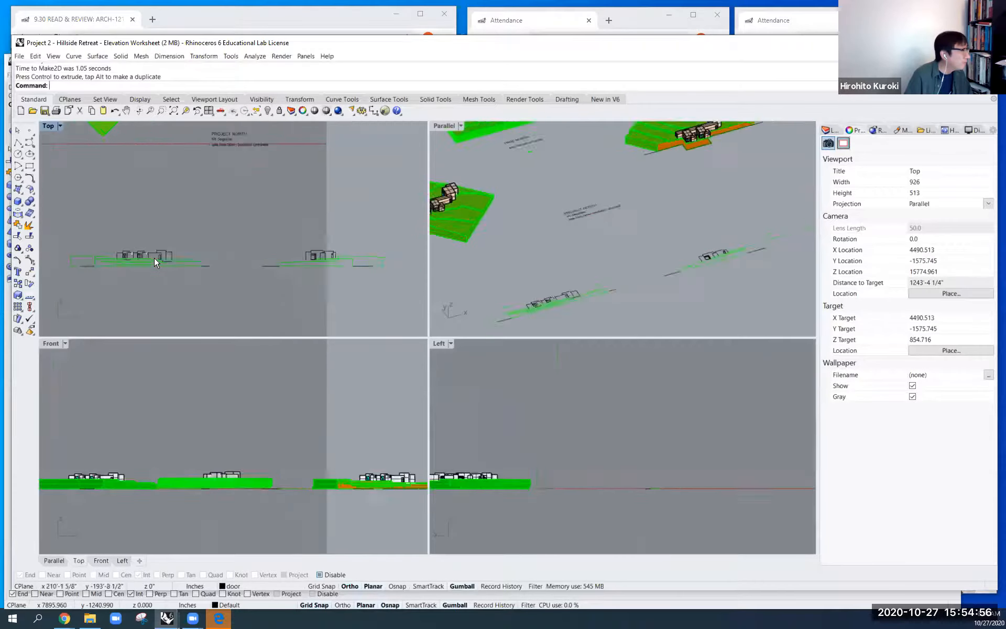
{"action": "right_click_drag", "start_coordinate": [222, 233], "coordinate": [327, 217]}
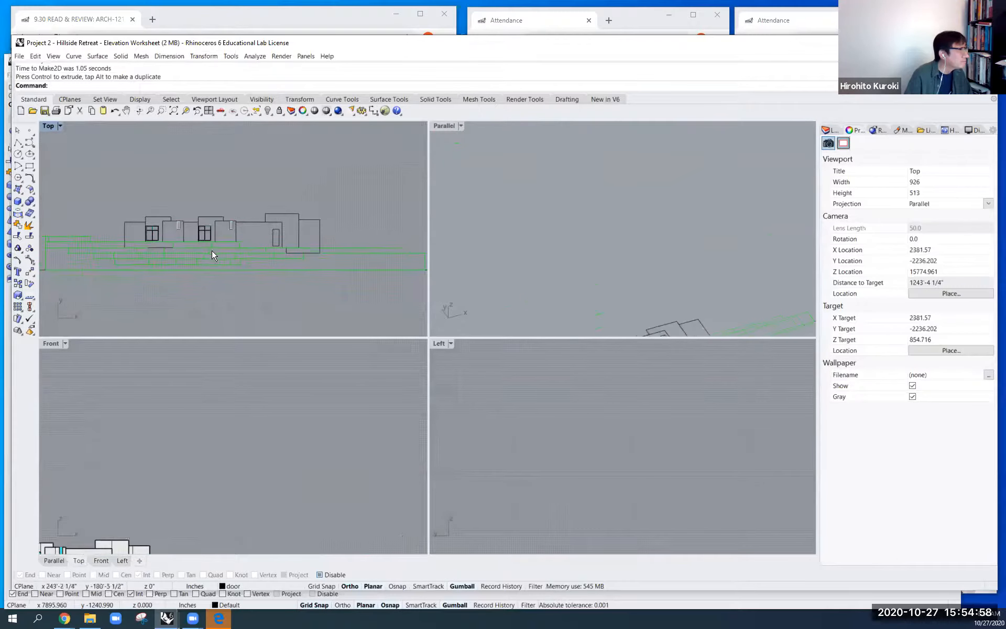
{"action": "scroll", "coordinate": [255, 244], "scroll_direction": "down", "scroll_amount": 5}
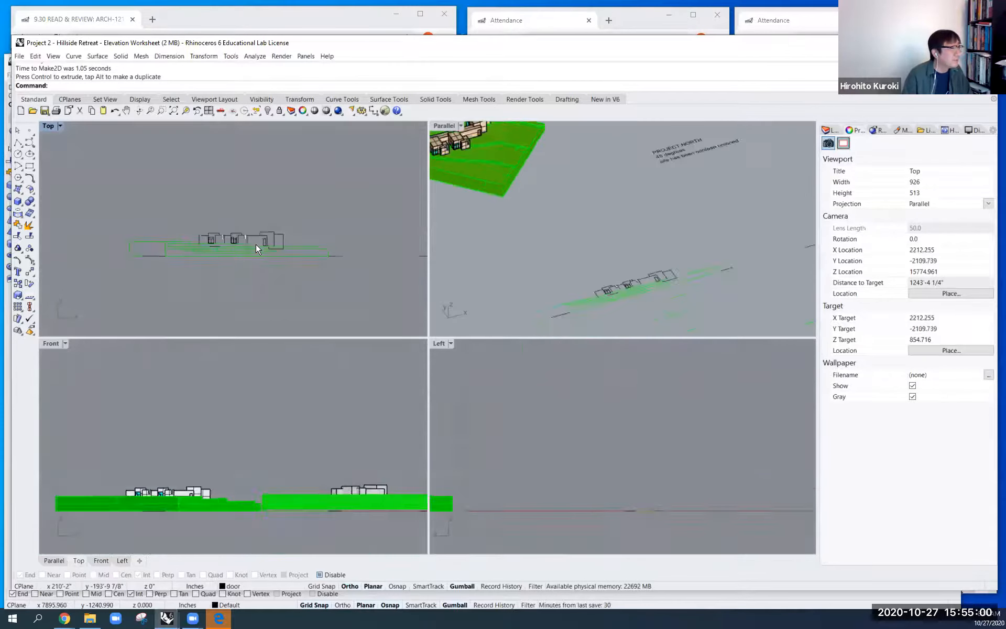
{"action": "scroll", "coordinate": [291, 264], "scroll_direction": "down", "scroll_amount": 2}
{"action": "right_click_drag", "start_coordinate": [301, 272], "coordinate": [226, 278]}
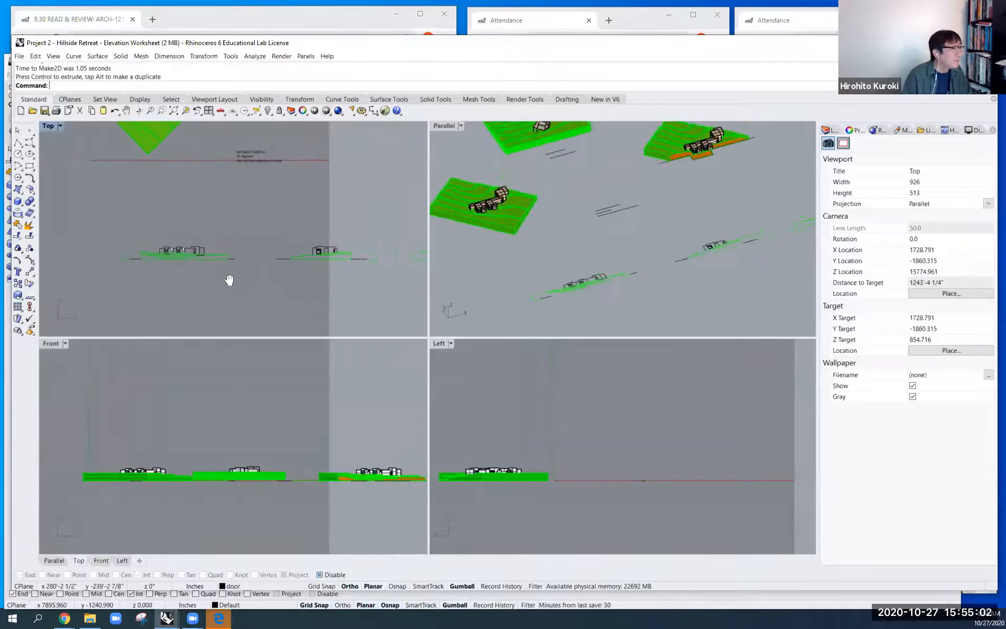
{"action": "scroll", "coordinate": [310, 278], "scroll_direction": "down", "scroll_amount": 5}
{"action": "right_click_drag", "start_coordinate": [326, 295], "coordinate": [247, 269]}
{"action": "scroll", "coordinate": [324, 278], "scroll_direction": "up", "scroll_amount": 5}
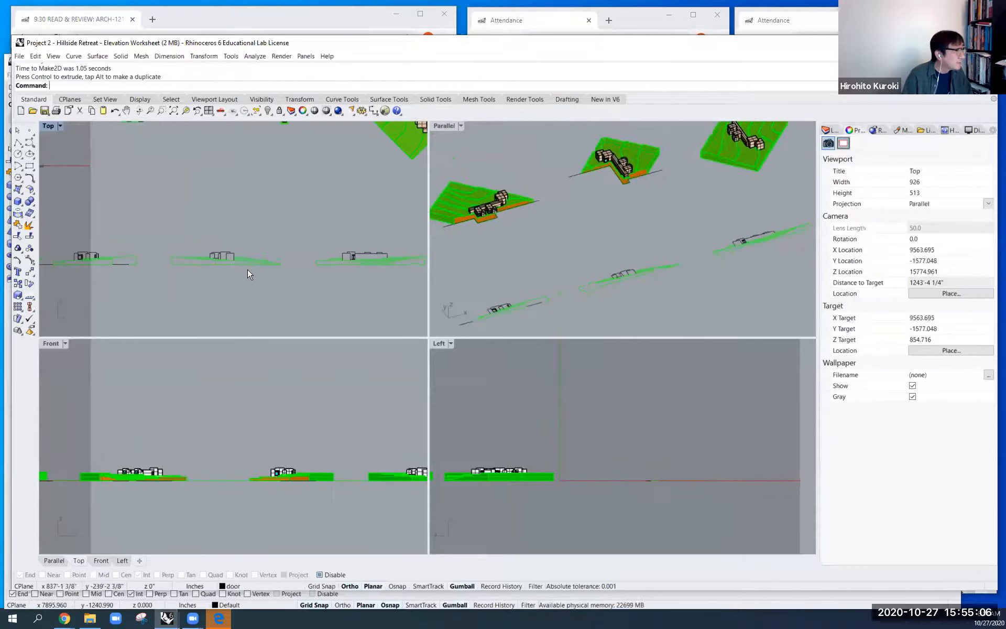
{"action": "scroll", "coordinate": [187, 250], "scroll_direction": "up", "scroll_amount": 3}
{"action": "right_click_drag", "start_coordinate": [370, 311], "coordinate": [276, 319]}
{"action": "scroll", "coordinate": [309, 278], "scroll_direction": "down", "scroll_amount": 4}
{"action": "scroll", "coordinate": [310, 279], "scroll_direction": "down", "scroll_amount": 3}
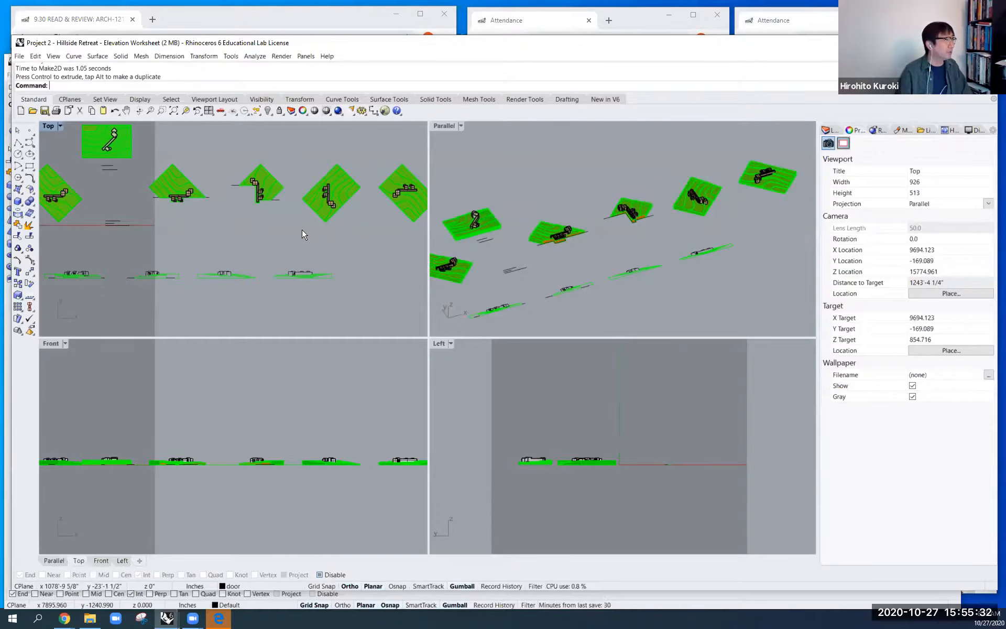
Inspect the stepped terrain cut around the vertically oriented building copy, and review it against the other site copies and elevations.
{"action": "scroll", "coordinate": [256, 186], "scroll_direction": "up", "scroll_amount": 3}
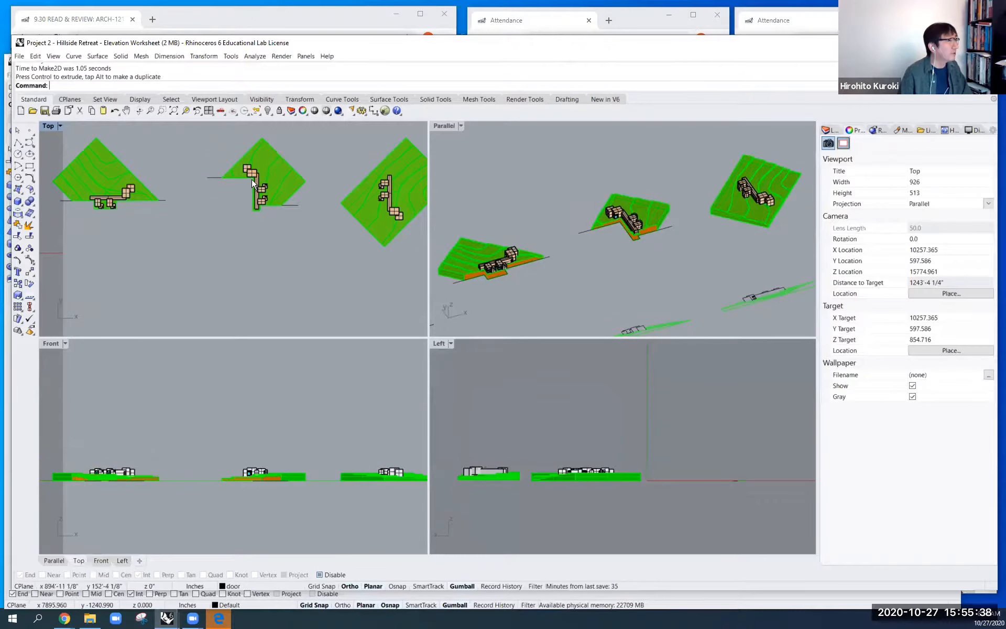
{"action": "scroll", "coordinate": [259, 178], "scroll_direction": "up", "scroll_amount": 5}
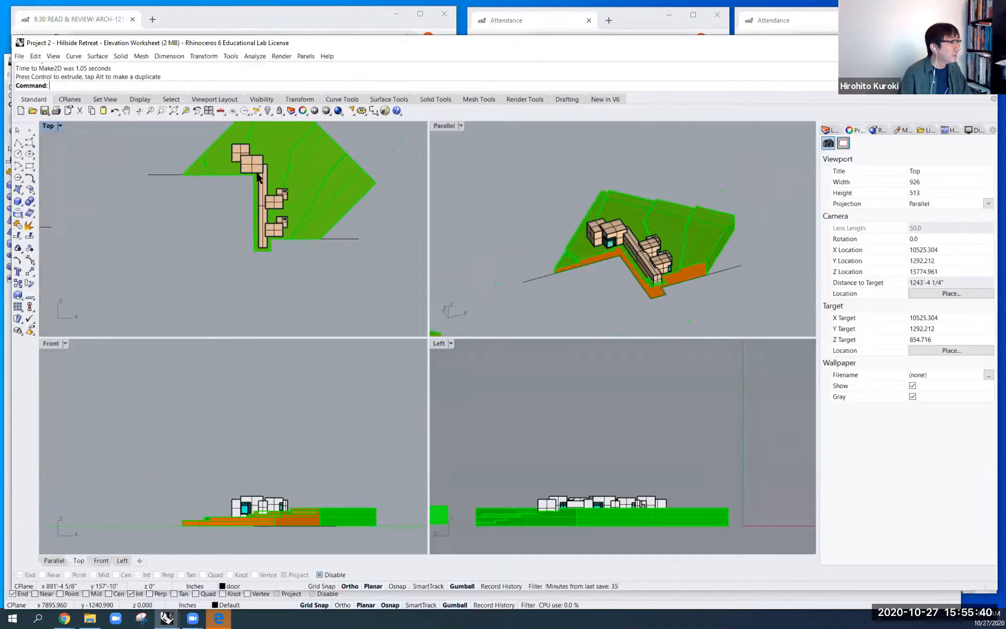
{"action": "scroll", "coordinate": [329, 250], "scroll_direction": "down", "scroll_amount": 5}
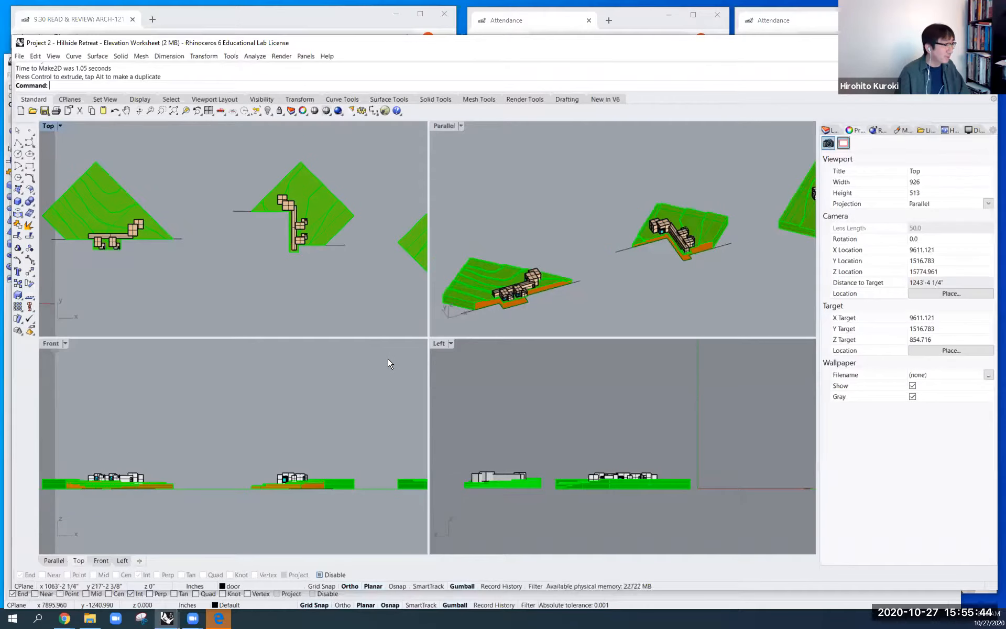
{"action": "scroll", "coordinate": [310, 276], "scroll_direction": "down", "scroll_amount": 4}
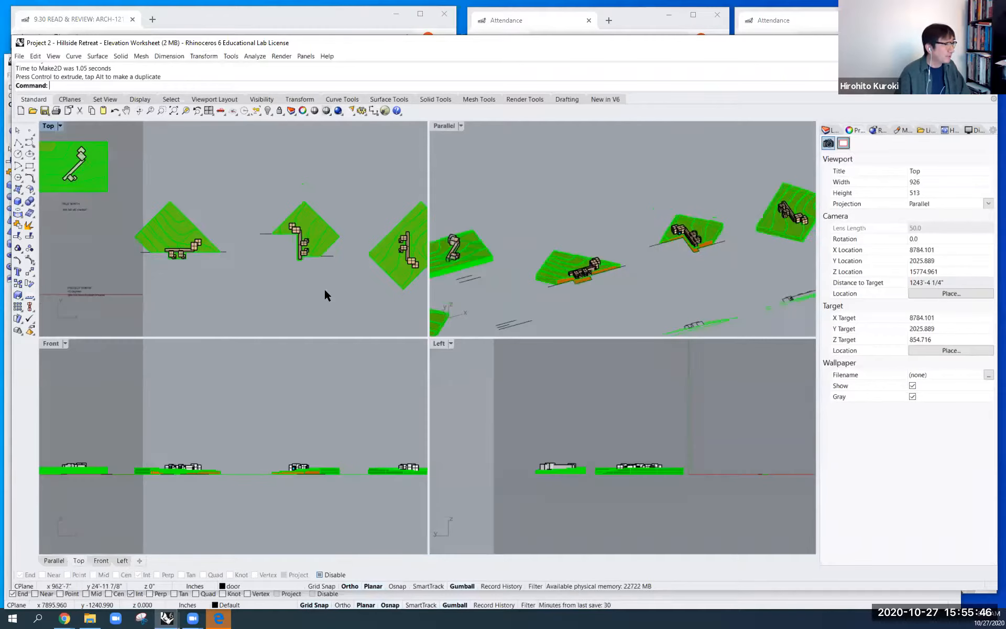
{"action": "right_click_drag", "start_coordinate": [326, 288], "coordinate": [248, 288]}
{"action": "scroll", "coordinate": [248, 291], "scroll_direction": "down", "scroll_amount": 3}
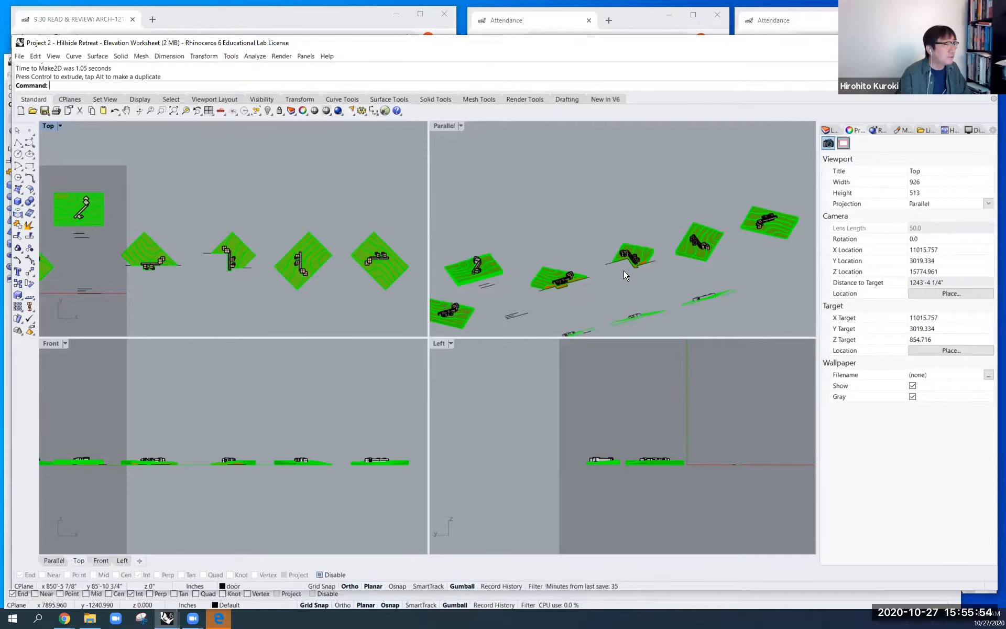
{"action": "scroll", "coordinate": [623, 269], "scroll_direction": "up", "scroll_amount": 2}
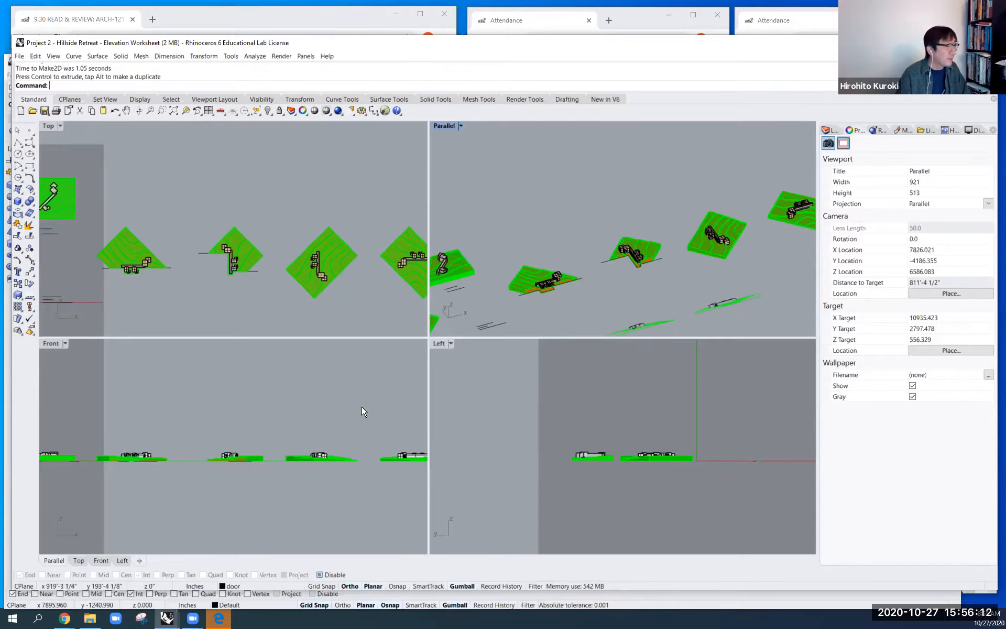
{"action": "key", "text": "ctrl+shift+e"}
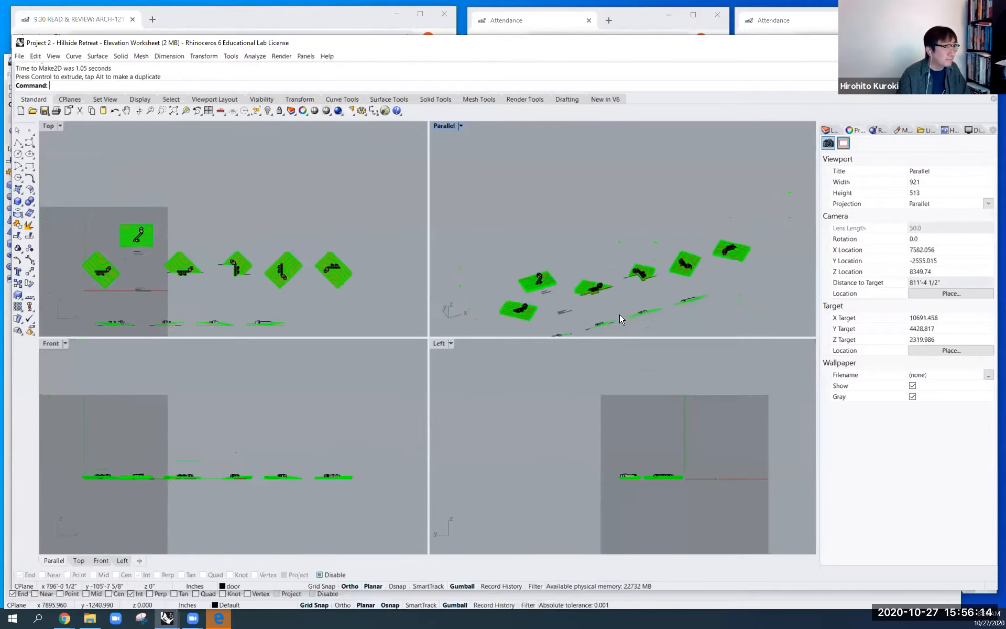